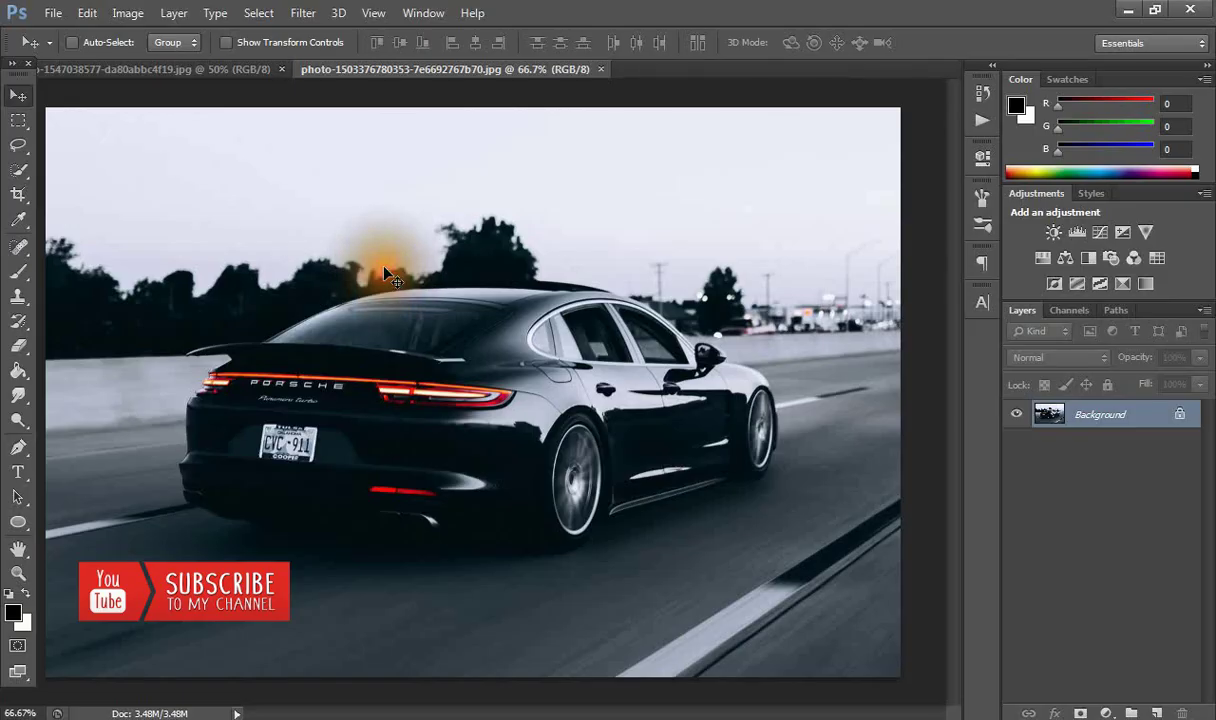
Step: Return to the Porsche photo and duplicate its Background layer as Background copy
left_click(227, 70)
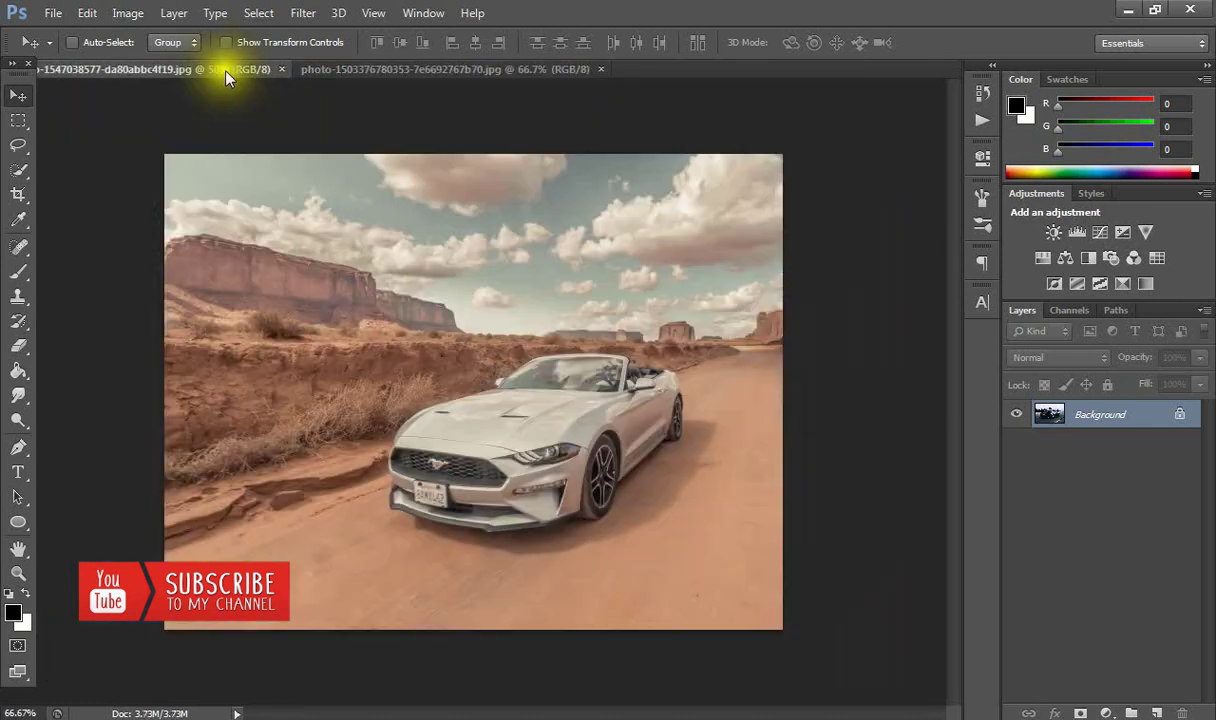
left_click(333, 76)
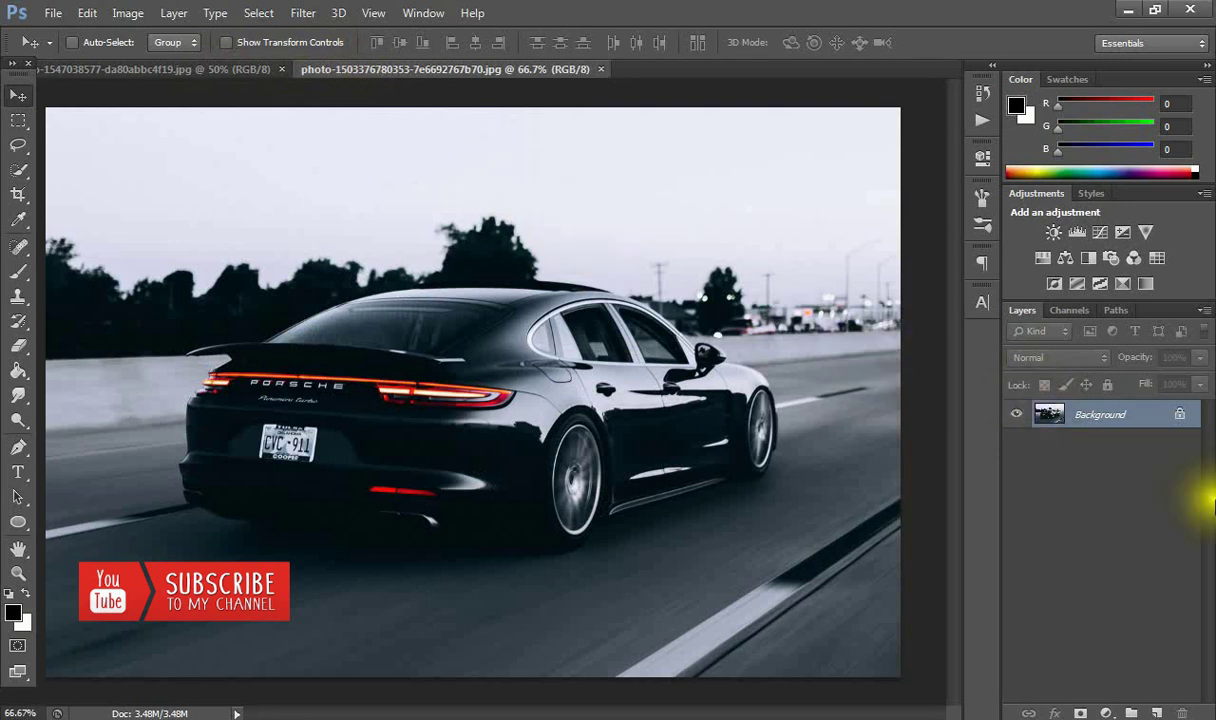
right_click(1083, 410)
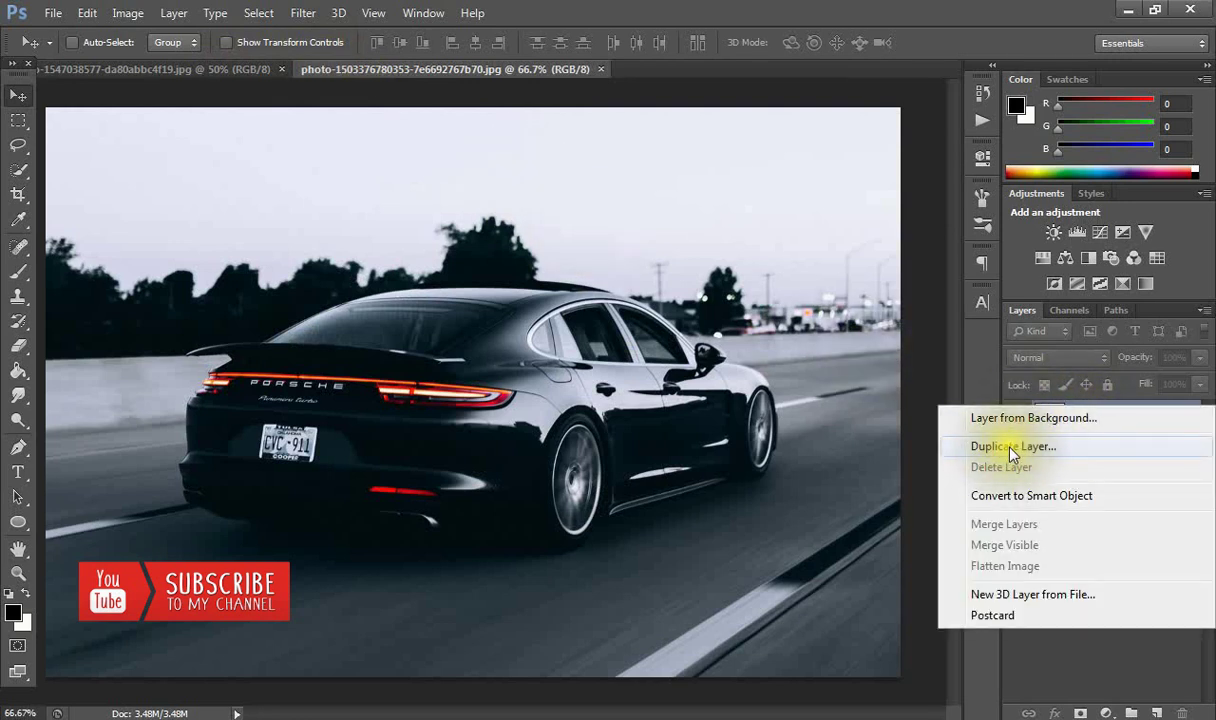
left_click(1030, 450)
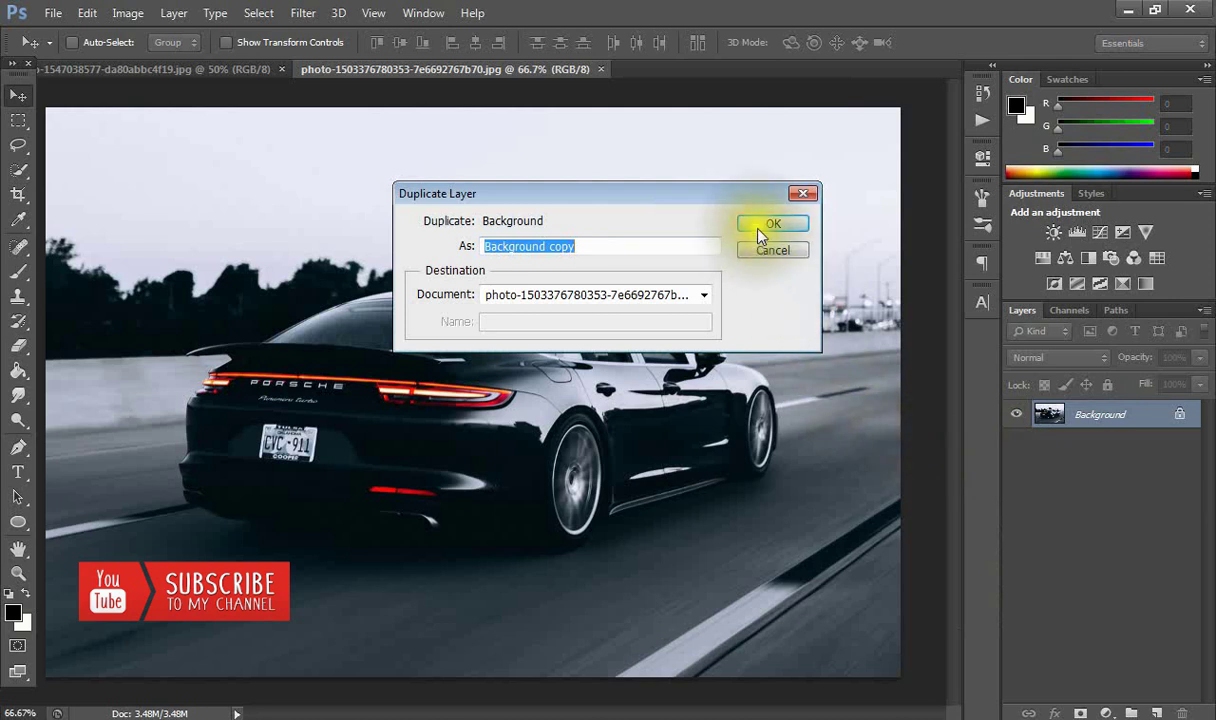
left_click(762, 228)
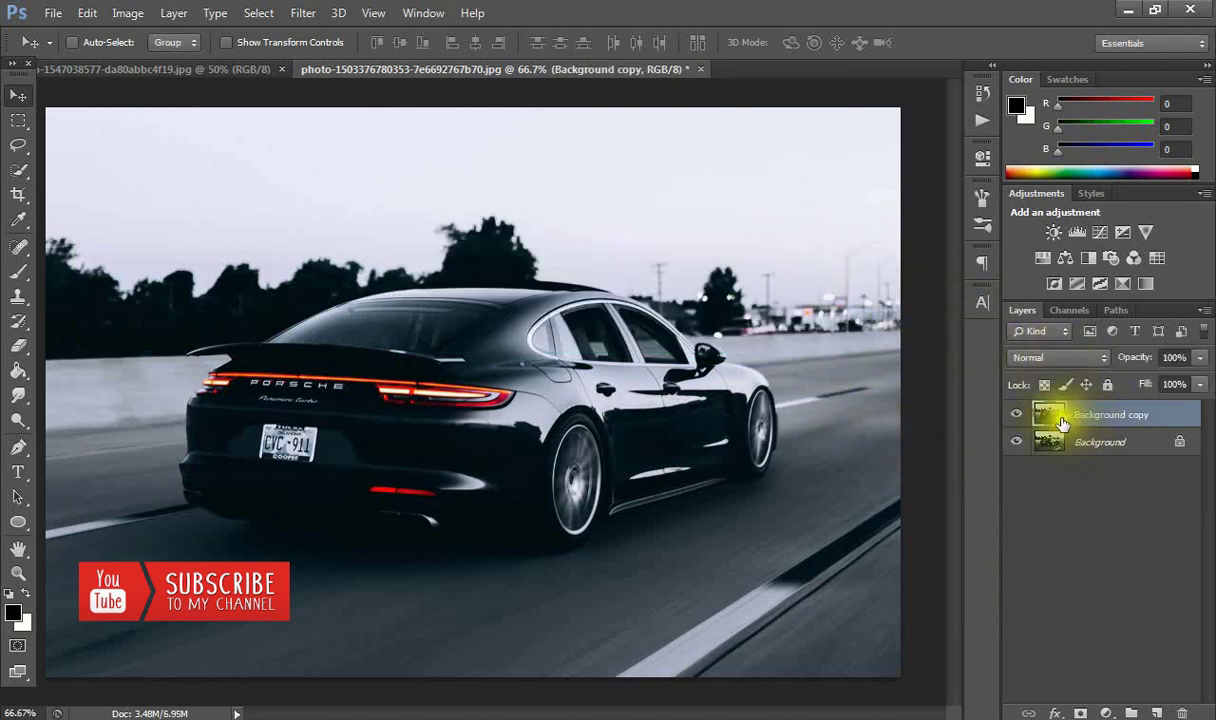
left_click(303, 14)
mouse_move(313, 205)
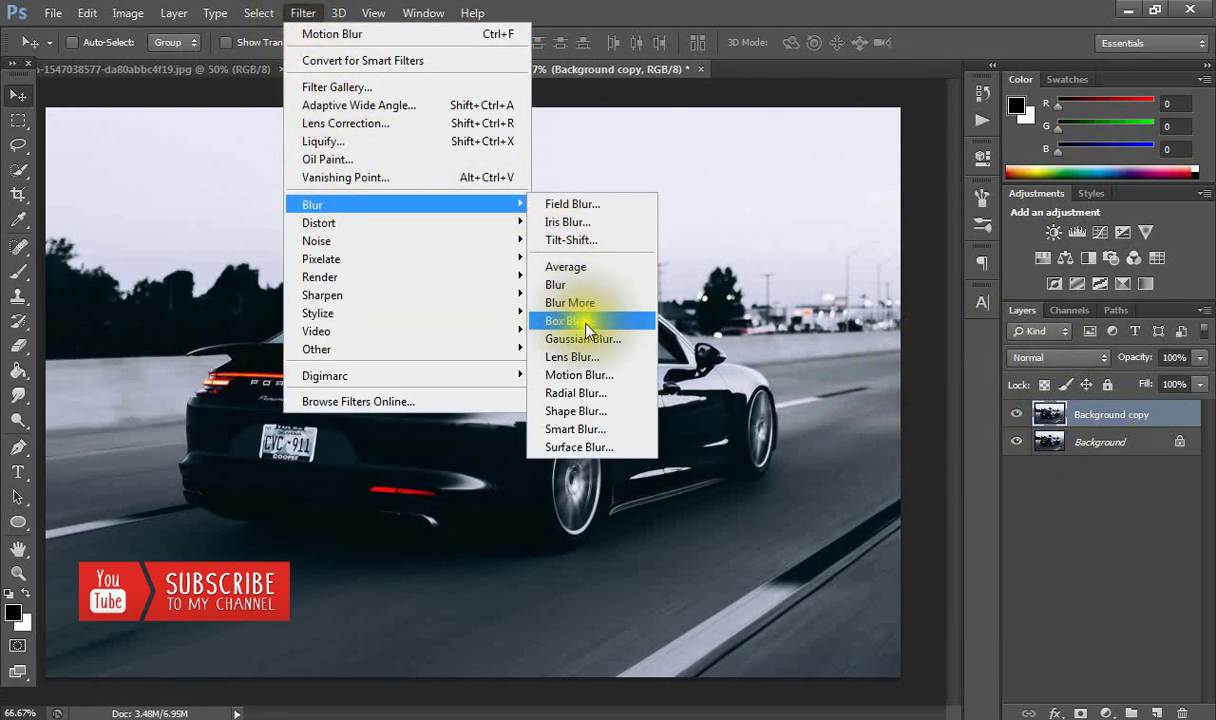
Step: Preview a Motion Blur on the copy at a 25° angle and 46 pixels distance
left_click(571, 377)
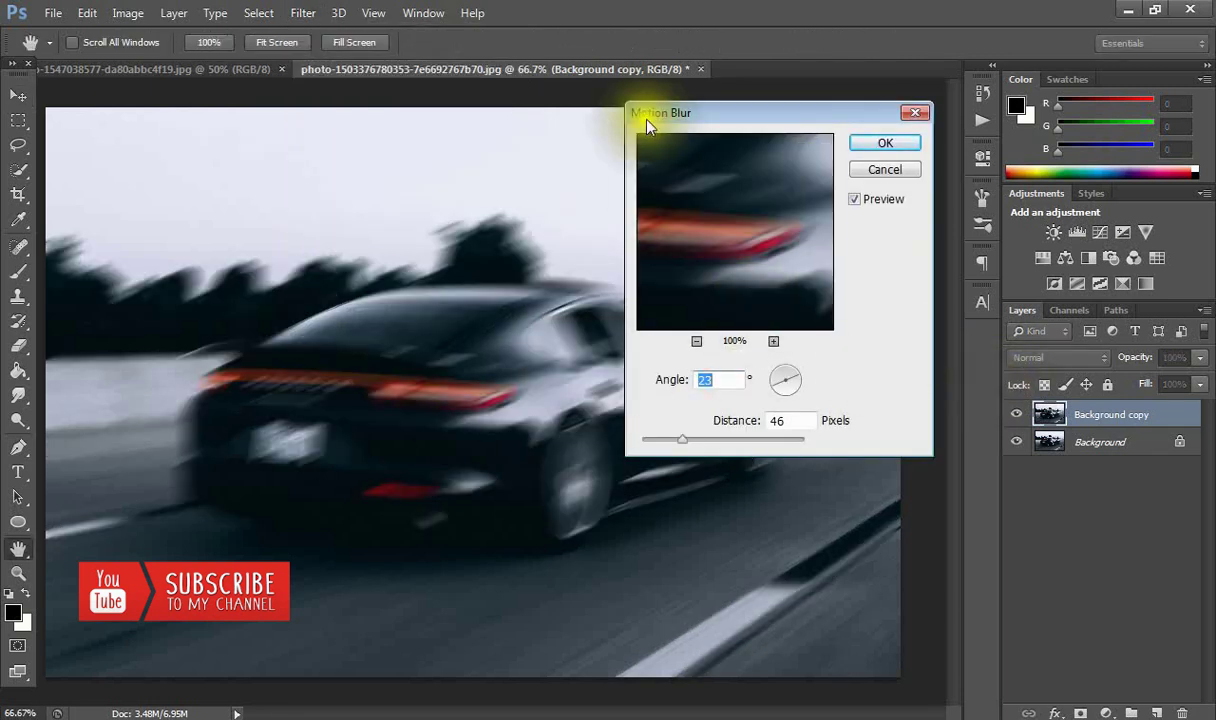
left_click_drag(706, 114, 978, 113)
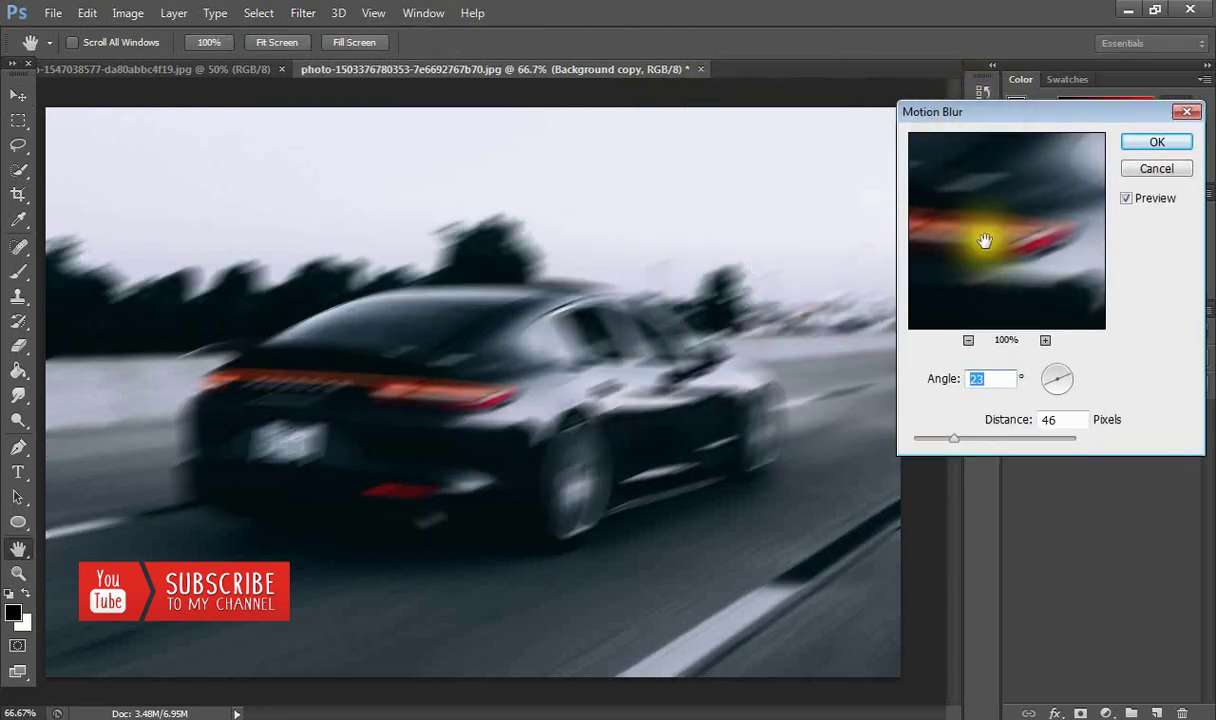
left_click_drag(1066, 381, 1078, 378)
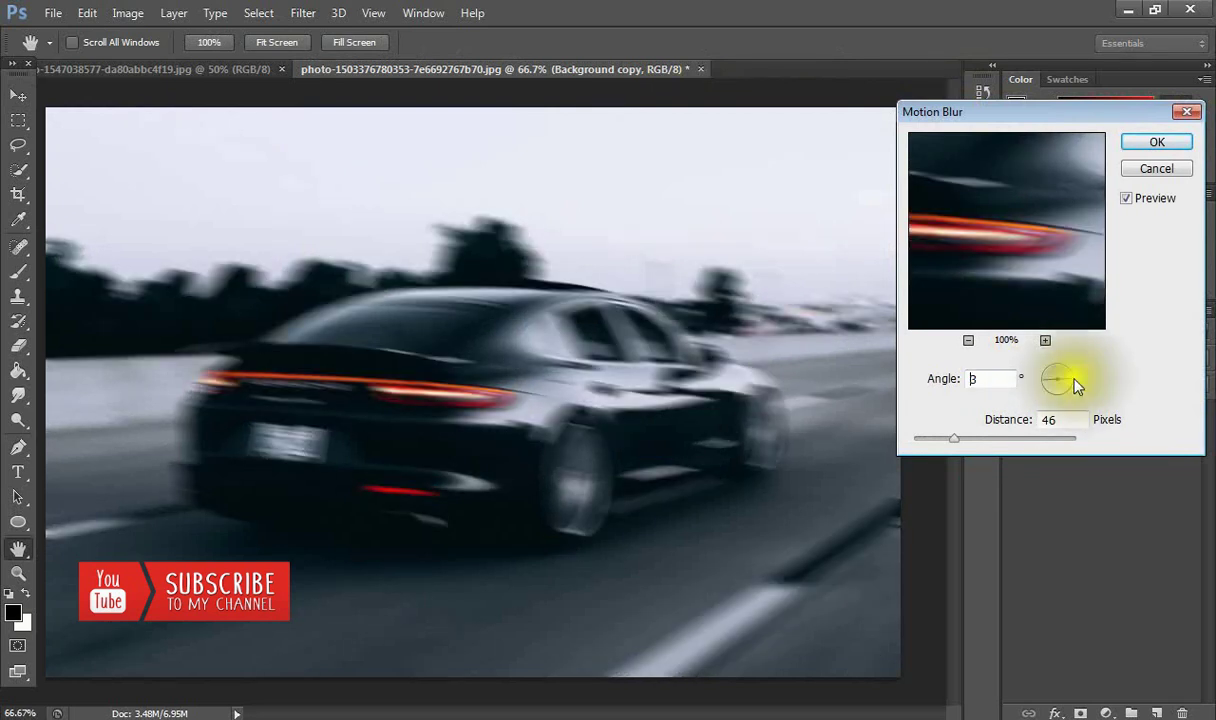
left_click(1078, 380)
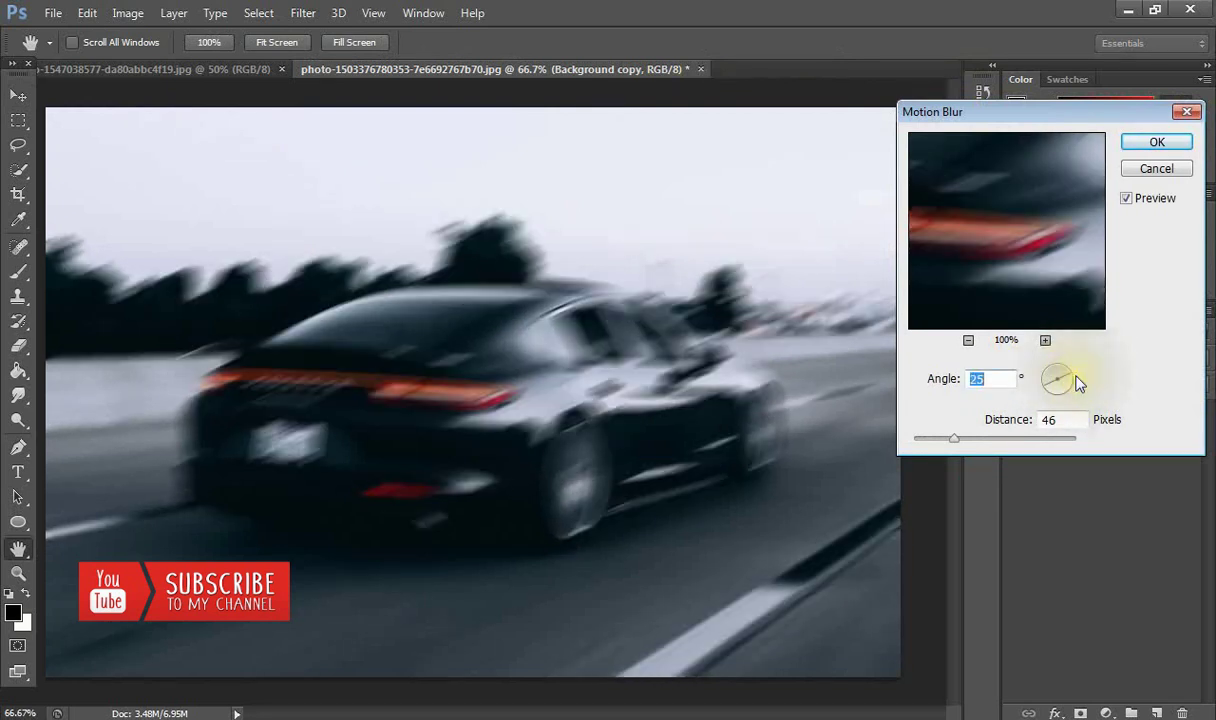
Step: Rotate the Motion Blur angle dial through several values until it reads 18°
mouse_move(1075, 386)
left_mouse_down()
mouse_move(1062, 391)
mouse_move(1060, 370)
mouse_move(1068, 377)
left_mouse_up()
left_click(1061, 388)
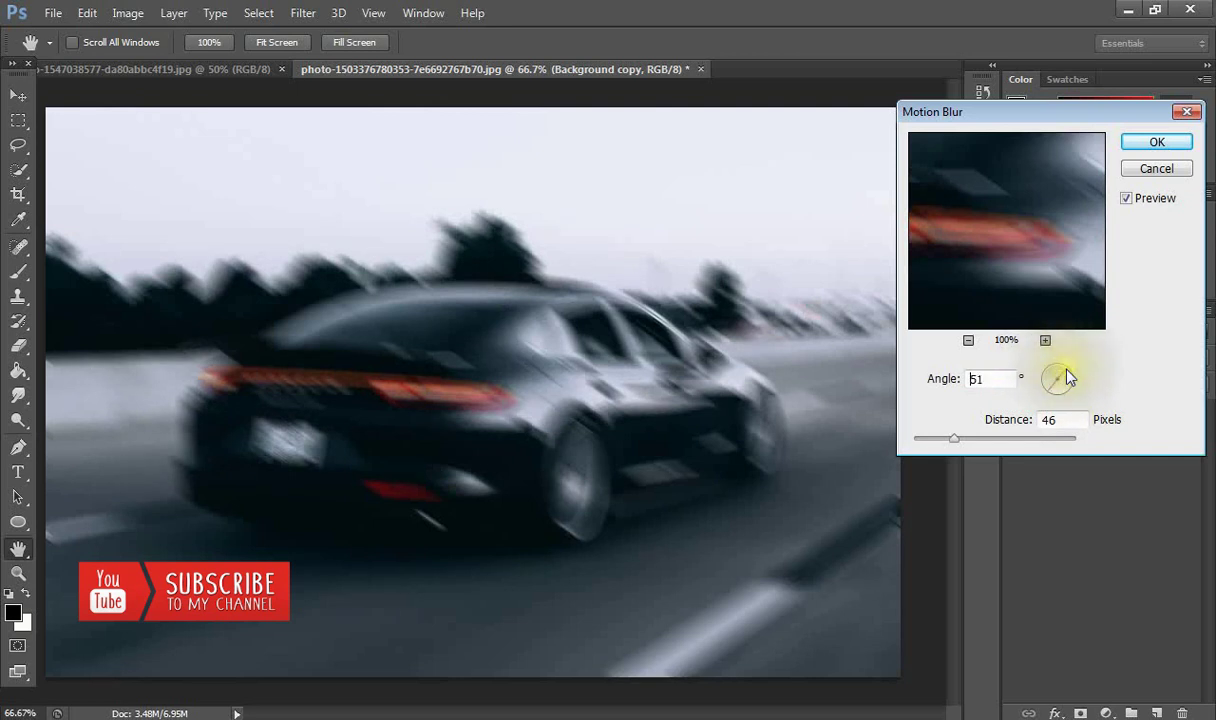
left_click_drag(1068, 377, 1070, 379)
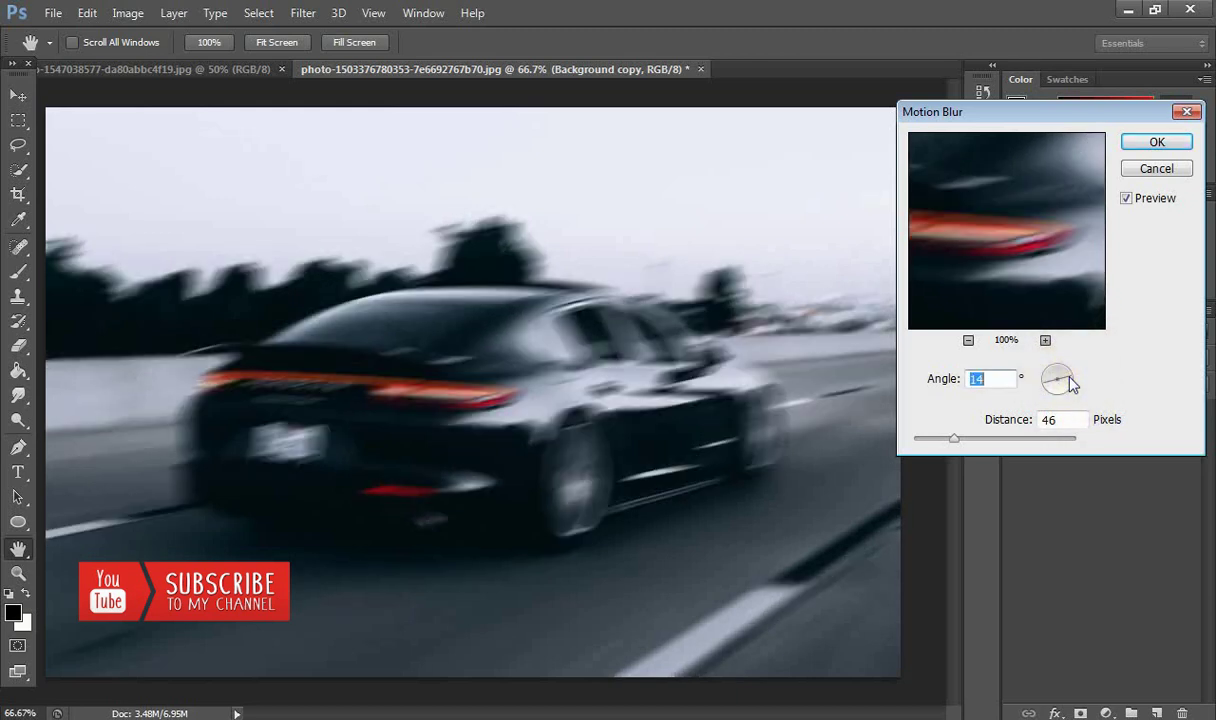
left_click_drag(1072, 387, 1043, 392)
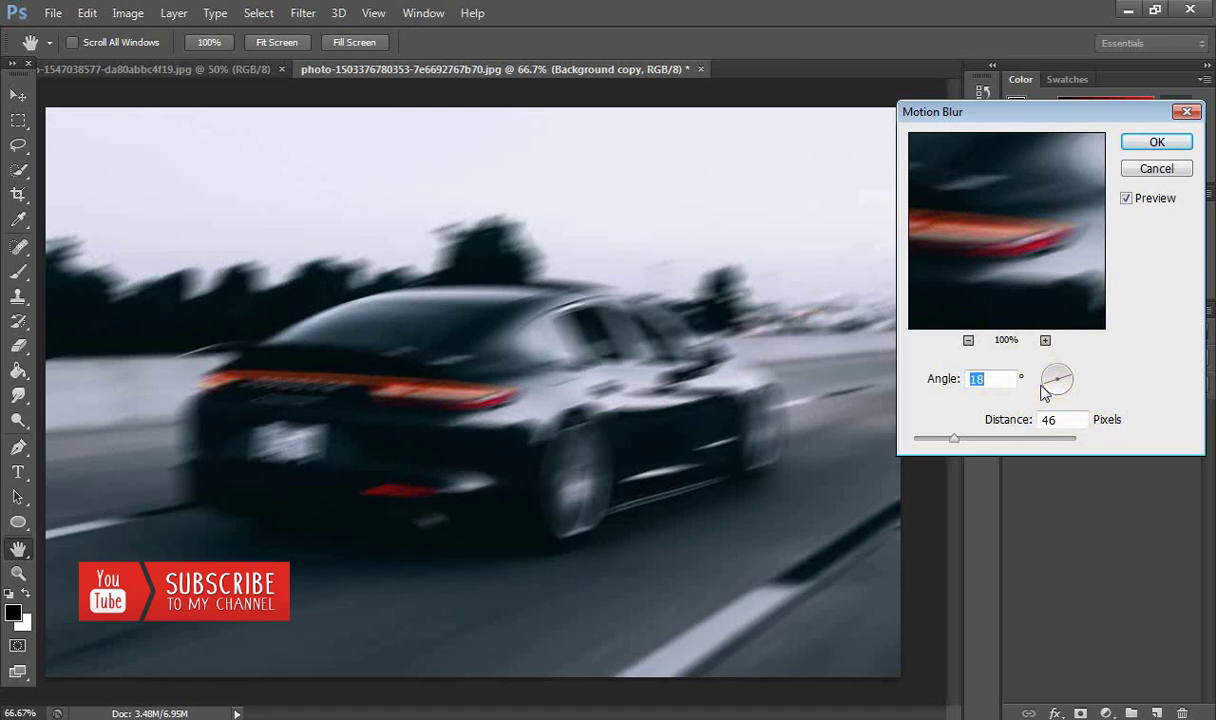
left_click_drag(1043, 390, 1049, 386)
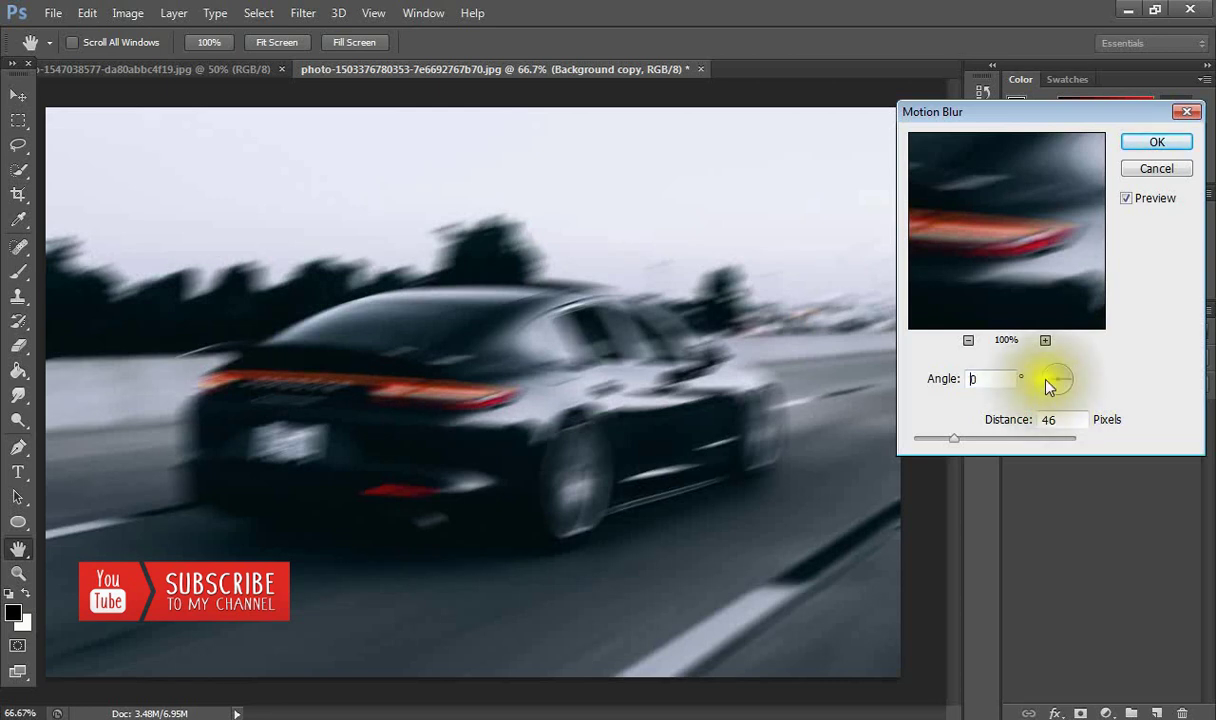
left_click_drag(1049, 386, 1048, 384)
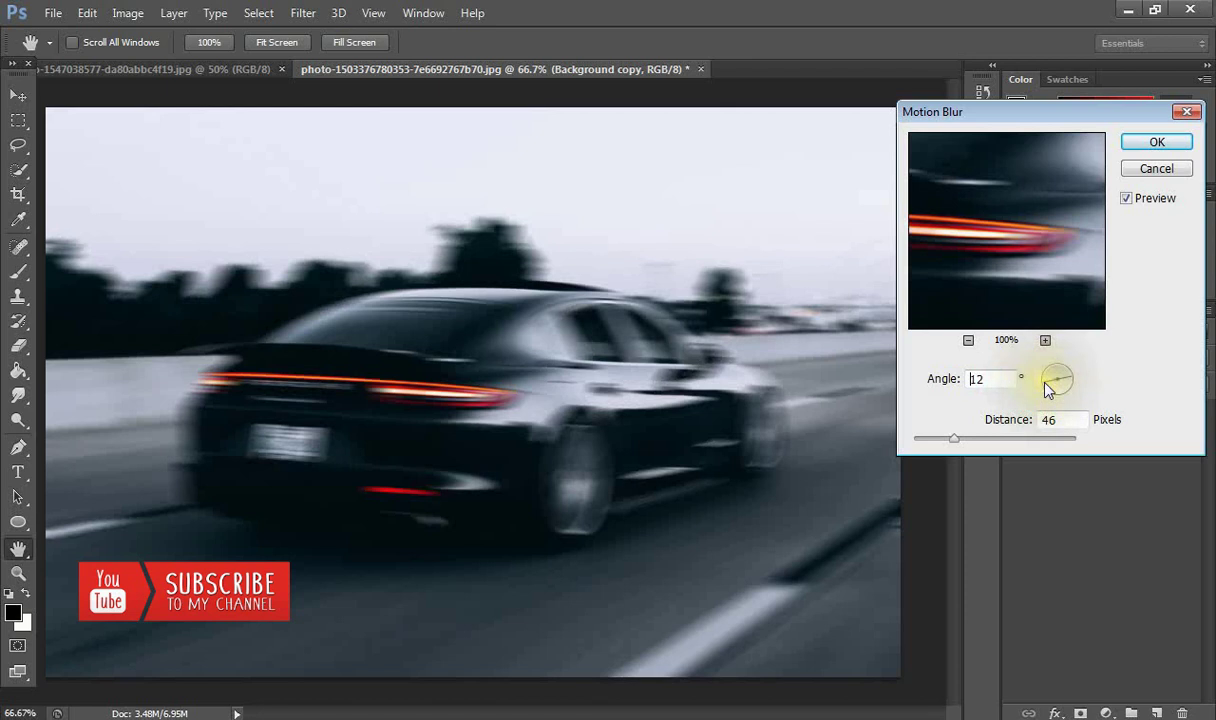
left_click(1049, 395)
left_click(1048, 394)
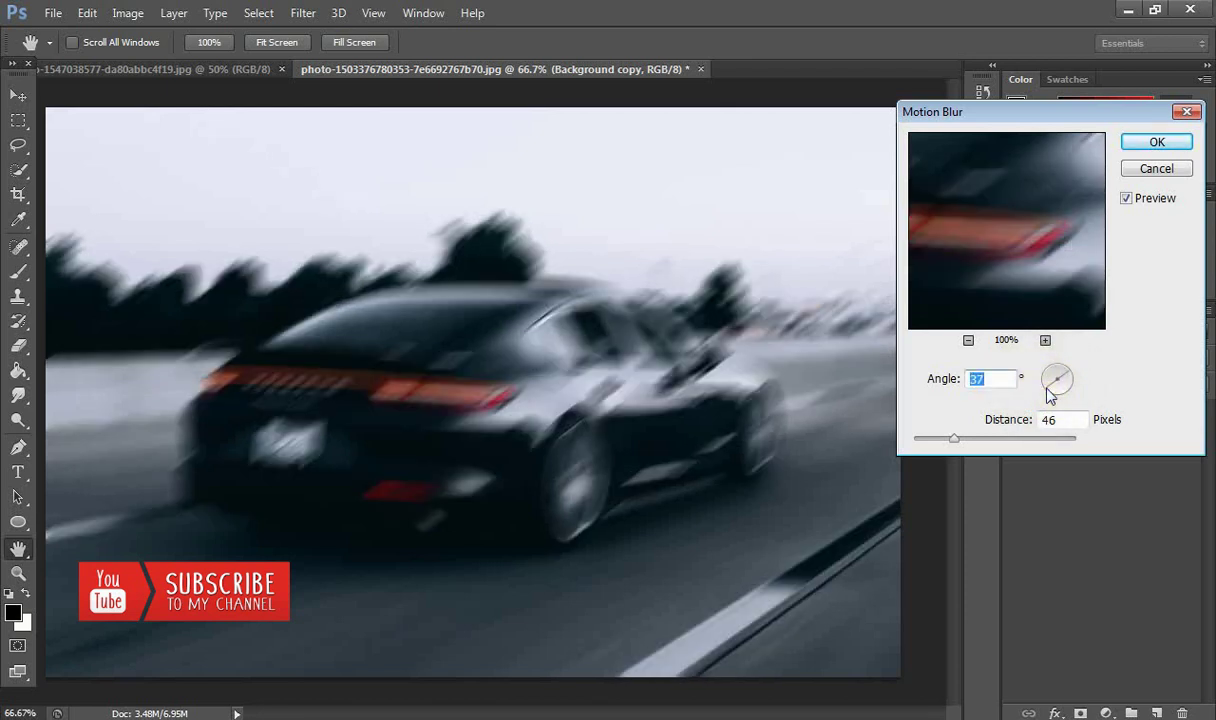
left_click(1044, 393)
left_click(1043, 390)
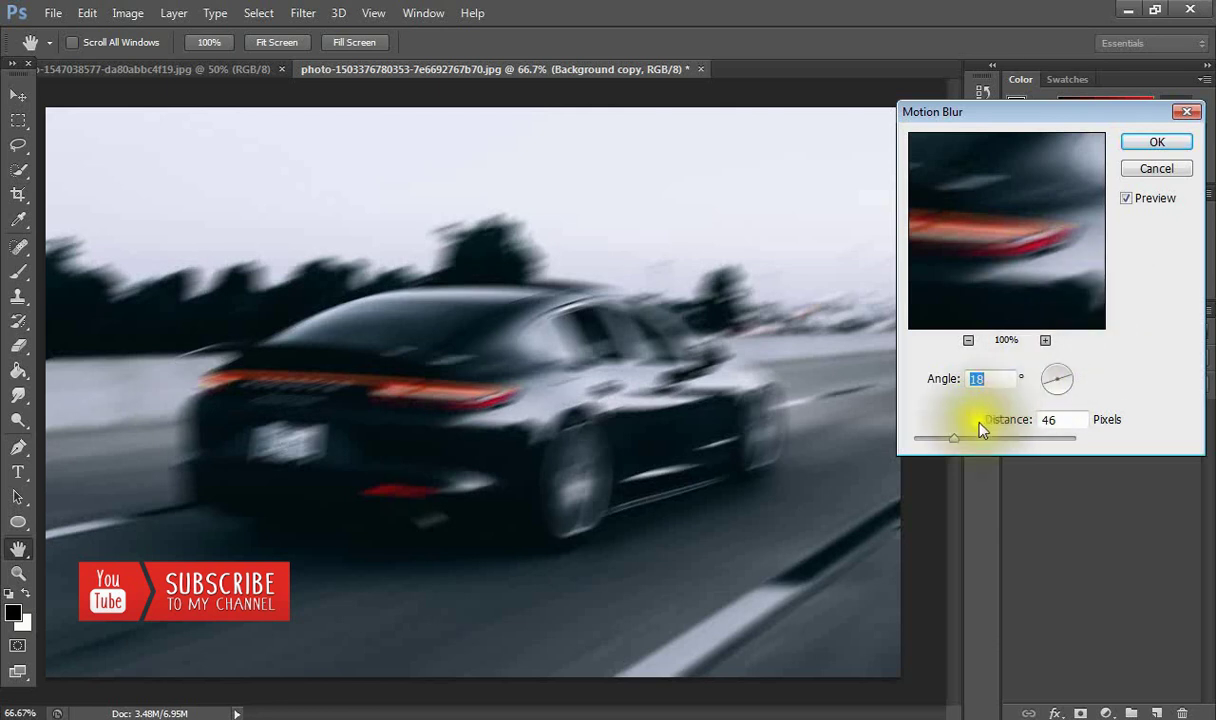
Step: Set the blur distance to 48 pixels and apply the 18° motion blur
left_click_drag(950, 441, 964, 444)
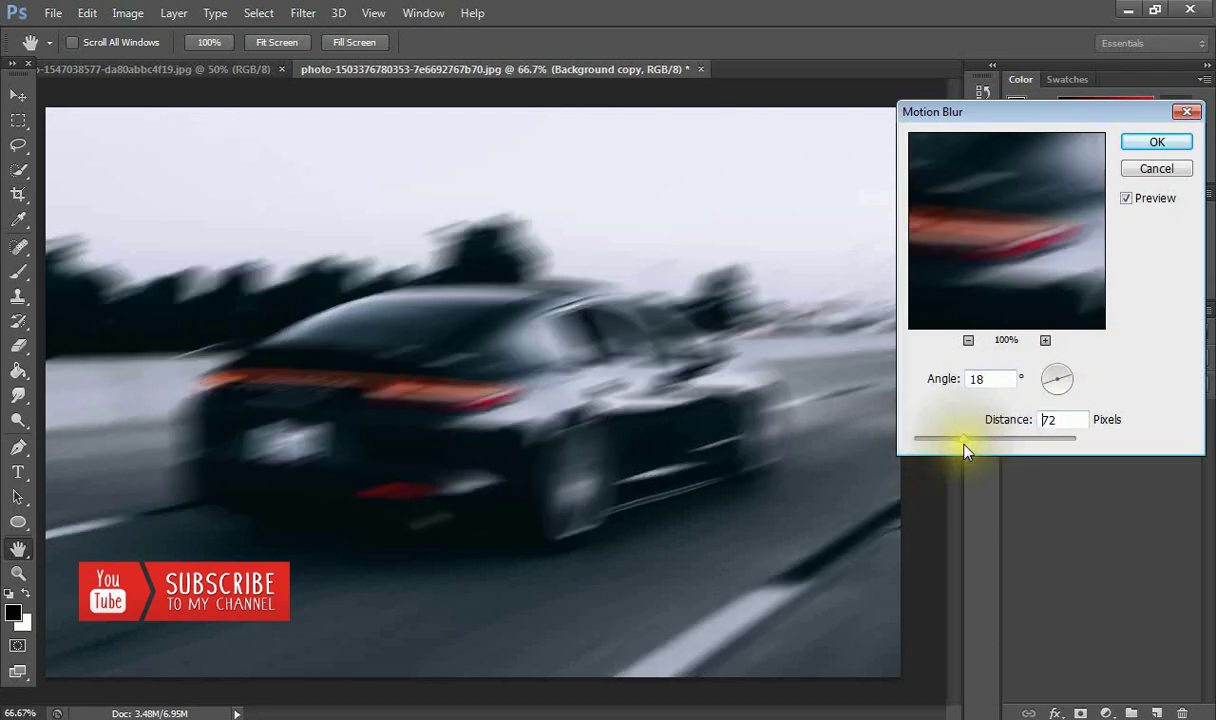
left_click_drag(979, 444, 954, 438)
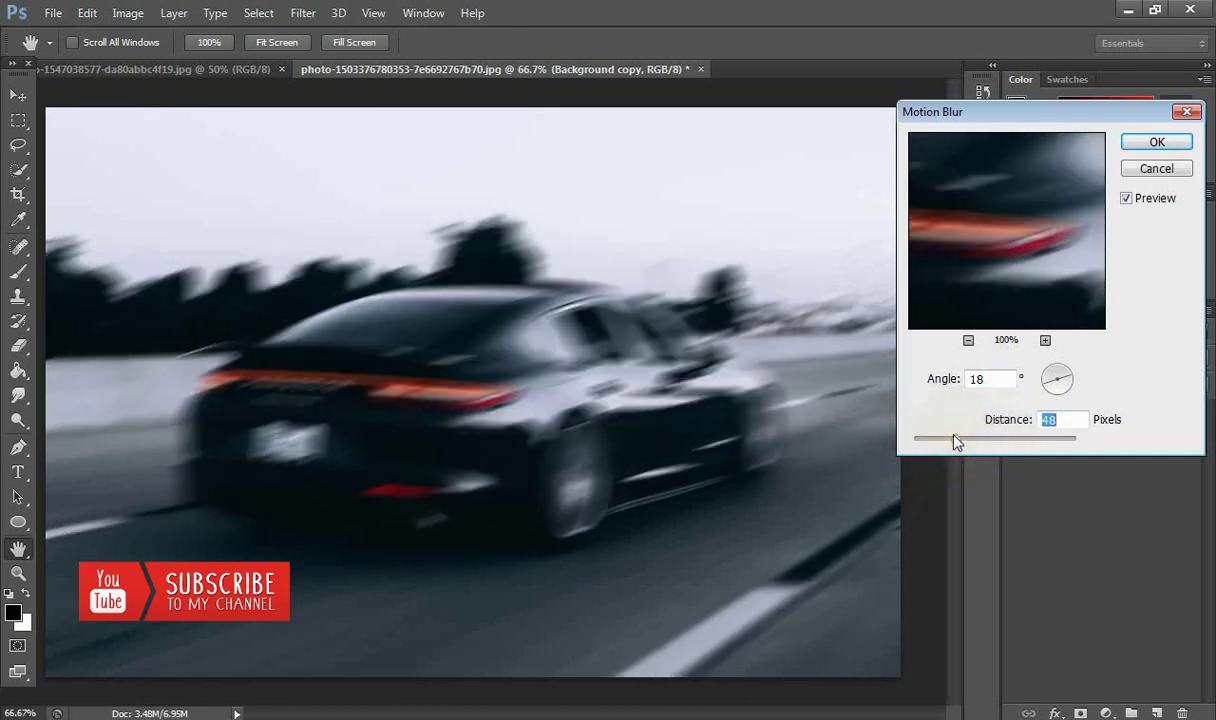
left_click(1158, 141)
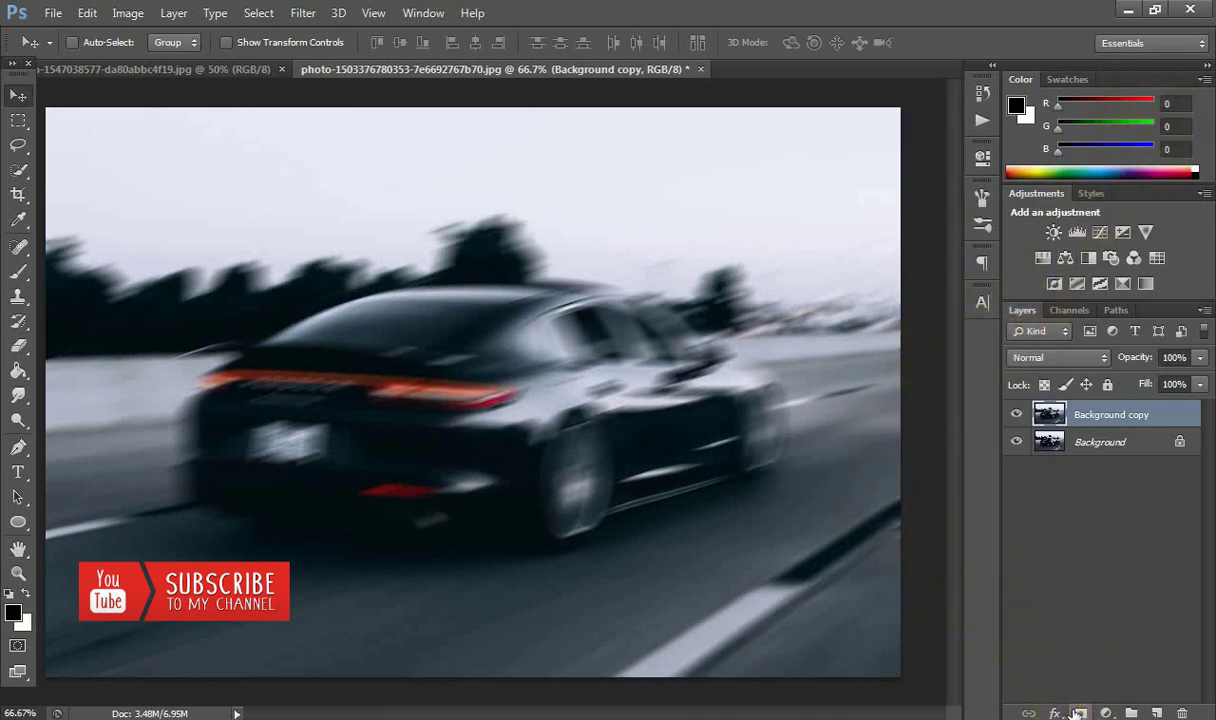
Step: Add a layer mask to Background copy and invert it to black
left_click(1075, 711)
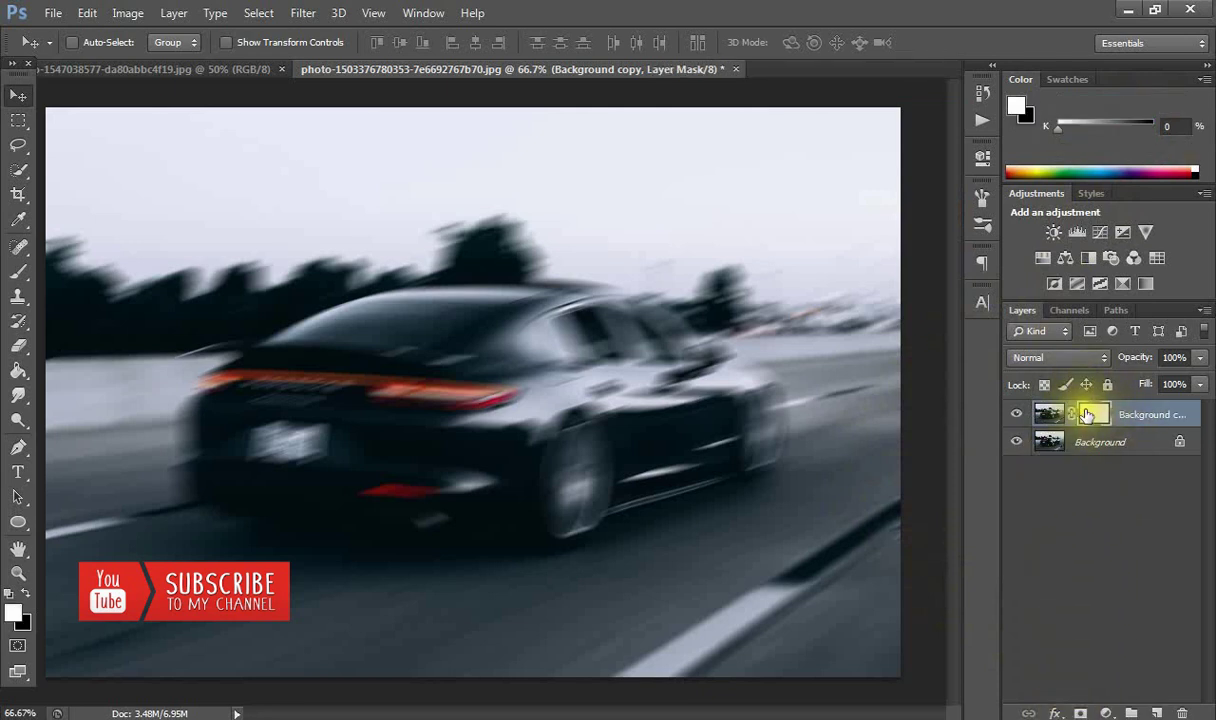
left_click(127, 12)
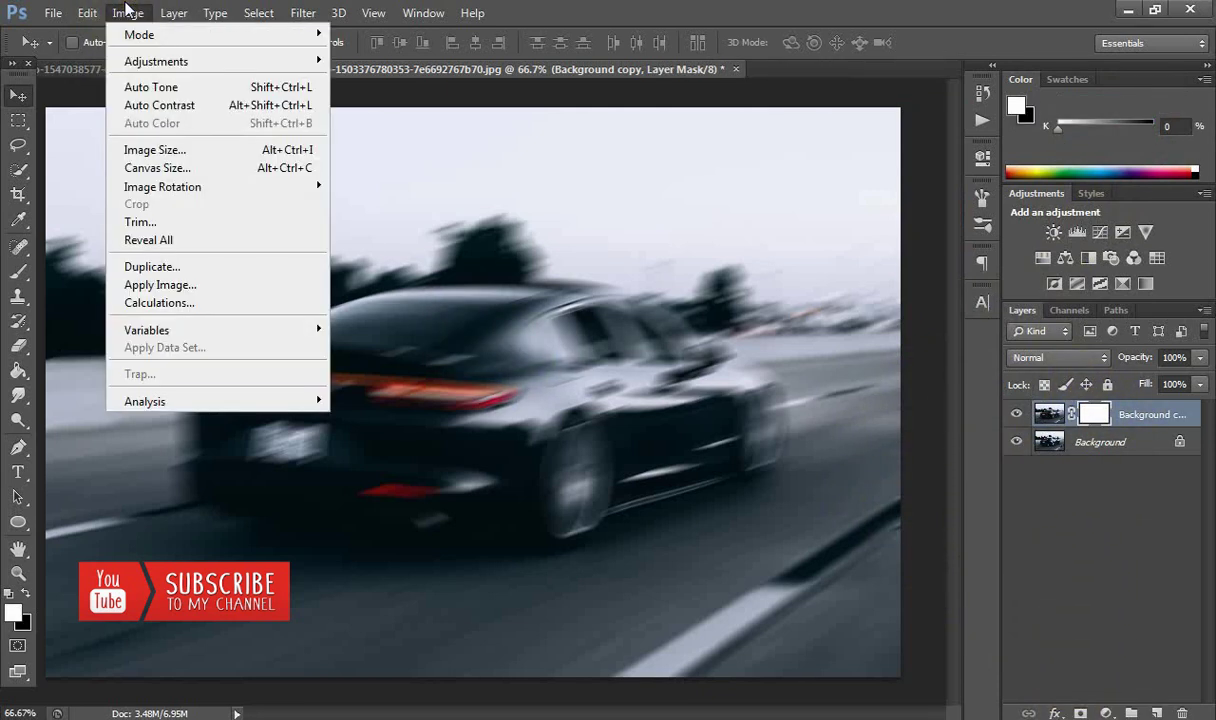
mouse_move(156, 61)
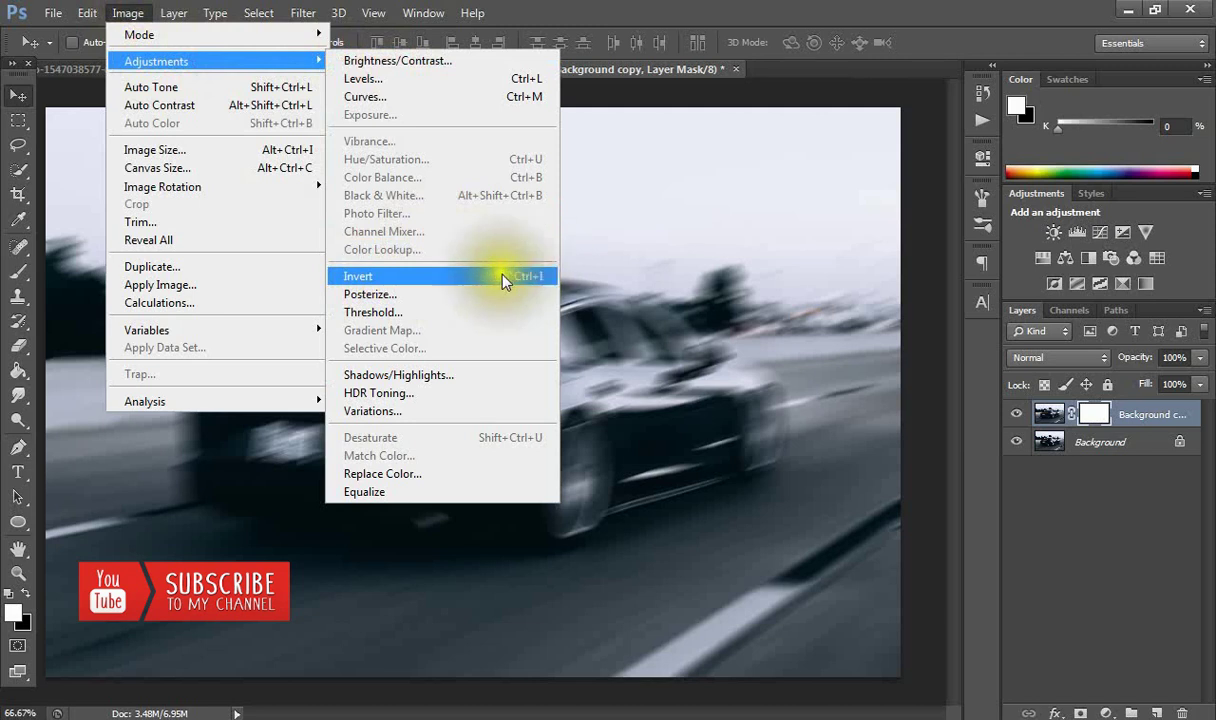
left_click(467, 277)
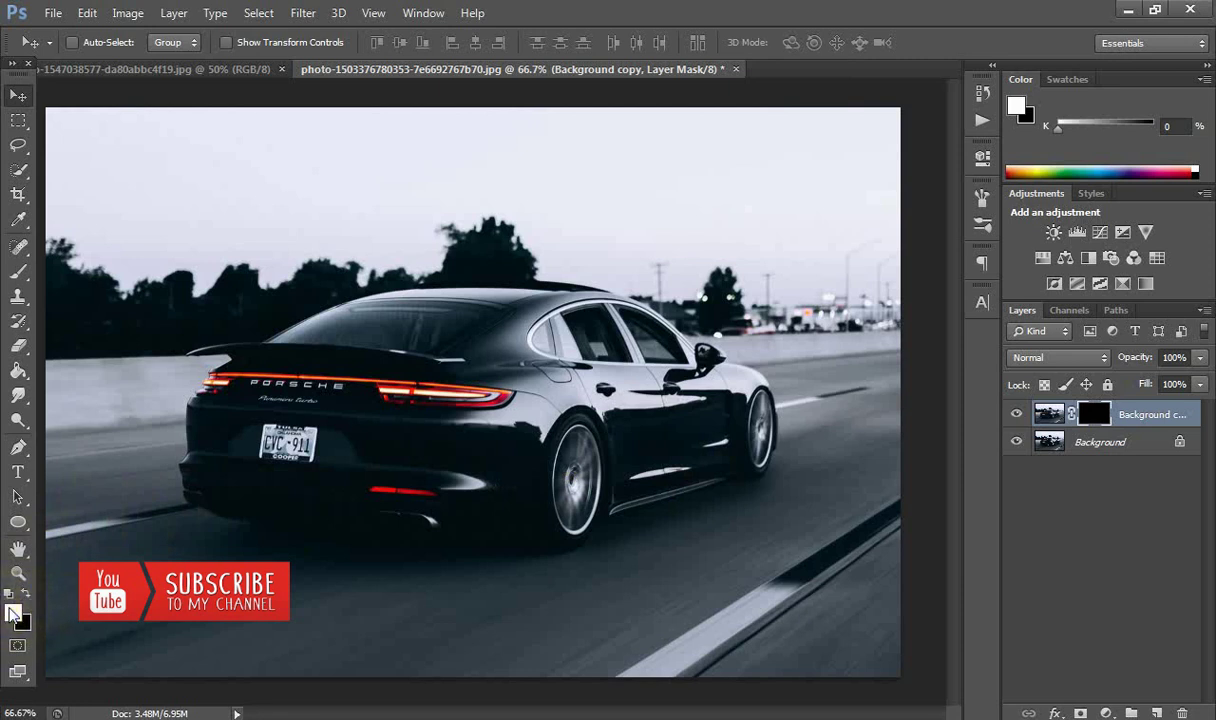
Step: Choose the Brush tool with a soft round 422 px, 0% hardness preset
left_click(18, 270)
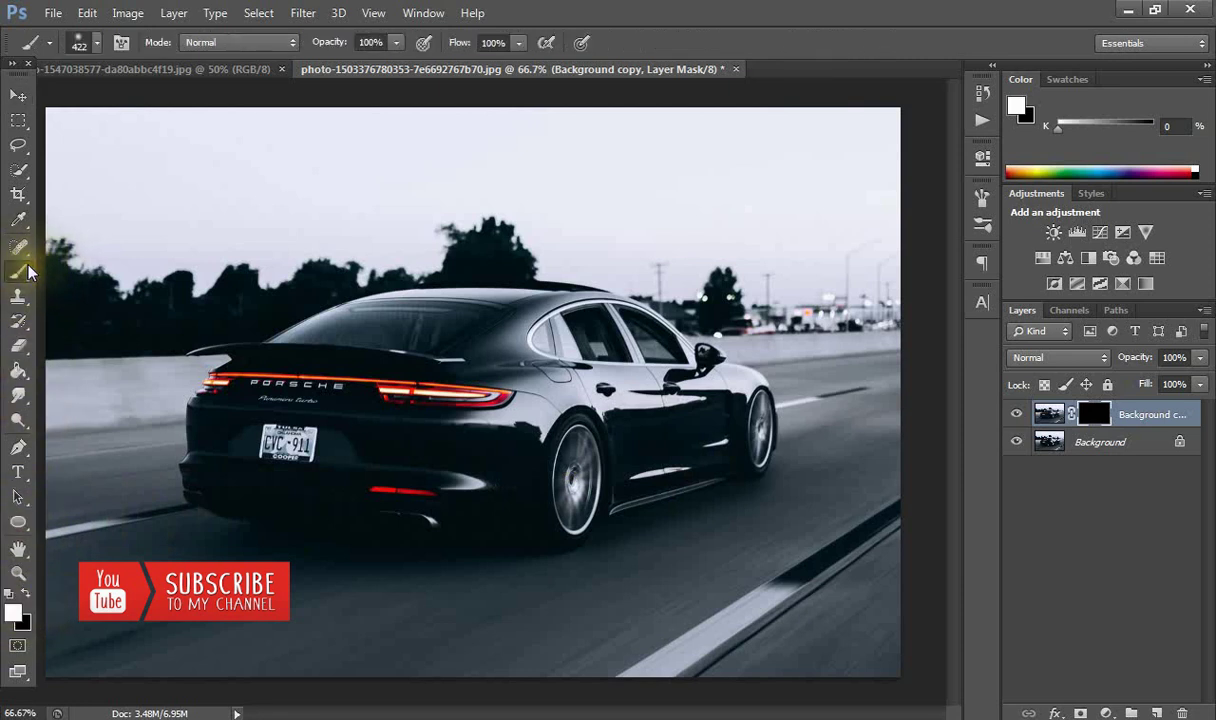
right_click(365, 258)
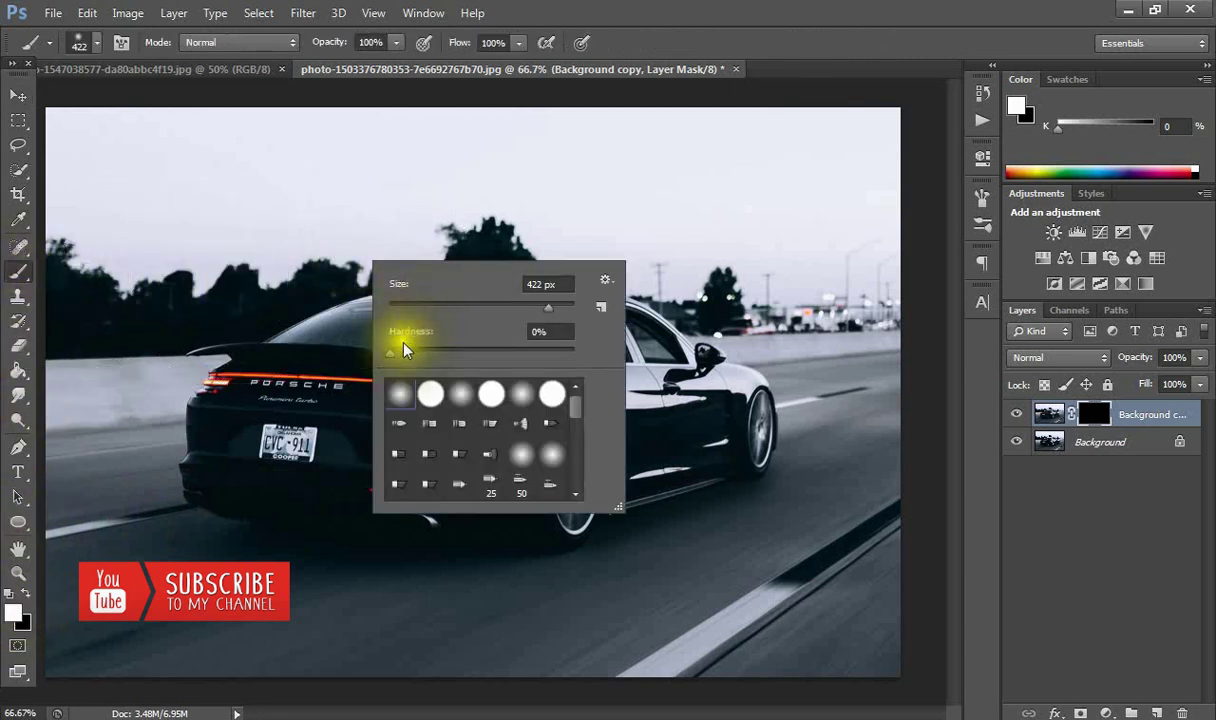
left_click(397, 400)
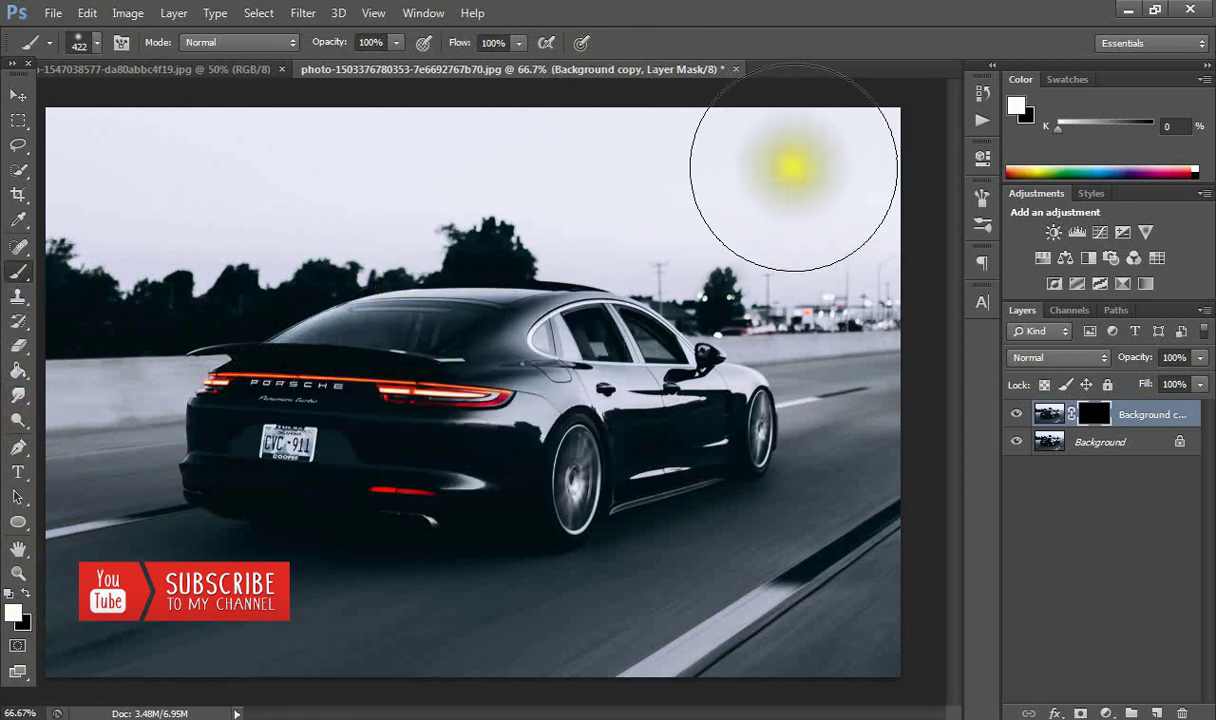
Step: Paint white on the mask over the trees and car's rear, then hide Background
mouse_move(850, 297)
left_mouse_down()
mouse_move(844, 280)
mouse_move(733, 206)
mouse_move(535, 168)
mouse_move(434, 176)
mouse_move(244, 231)
mouse_move(16, 326)
mouse_move(20, 355)
mouse_move(128, 307)
mouse_move(100, 339)
mouse_move(130, 313)
mouse_move(60, 442)
mouse_move(76, 502)
mouse_move(200, 560)
mouse_move(108, 550)
mouse_move(280, 597)
mouse_move(358, 638)
mouse_move(730, 640)
mouse_move(597, 604)
mouse_move(806, 521)
mouse_move(858, 470)
mouse_move(886, 432)
mouse_move(844, 307)
mouse_move(914, 487)
left_mouse_up()
mouse_move(394, 331)
left_mouse_down()
mouse_move(426, 334)
mouse_move(236, 396)
mouse_move(307, 434)
mouse_move(190, 434)
mouse_move(49, 380)
mouse_move(316, 440)
mouse_move(385, 434)
mouse_move(385, 521)
mouse_move(410, 533)
mouse_move(551, 535)
mouse_move(434, 559)
mouse_move(533, 571)
mouse_move(874, 508)
mouse_move(901, 372)
mouse_move(481, 377)
mouse_move(182, 299)
mouse_move(326, 149)
mouse_move(308, 138)
left_mouse_up()
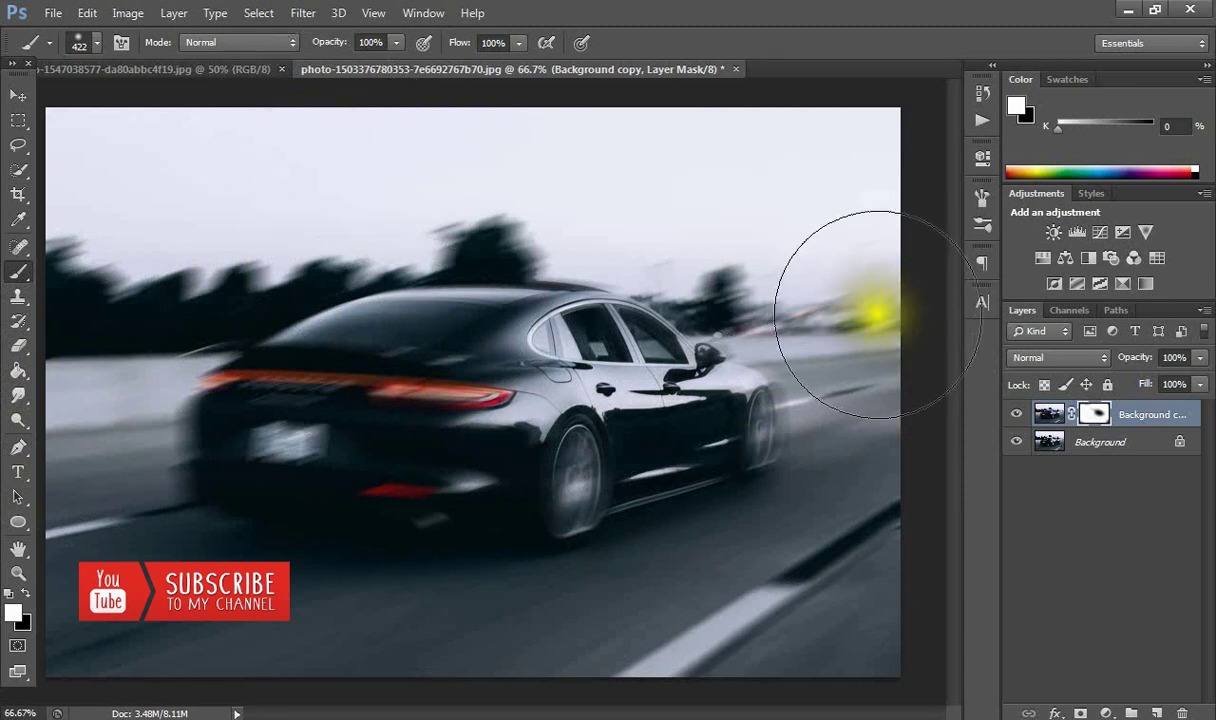
left_click(1014, 451)
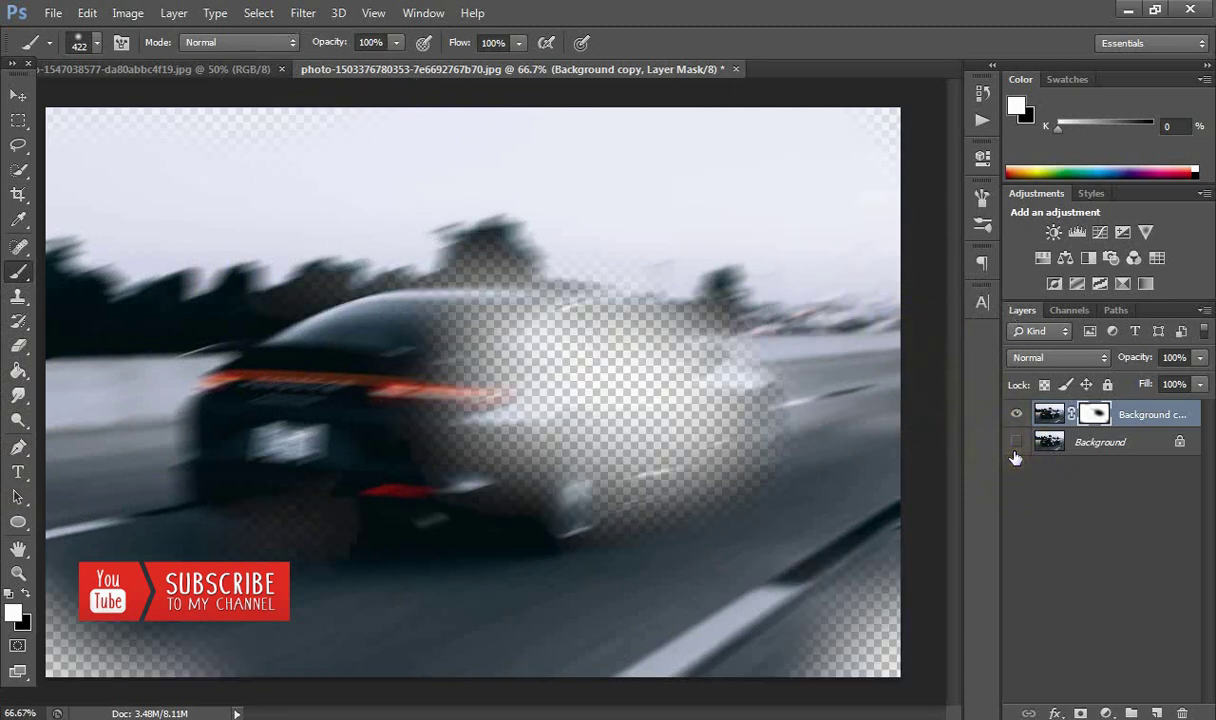
Step: Show Background again, toggle Background copy to compare, then switch to the Mustang photo
left_click(1015, 451)
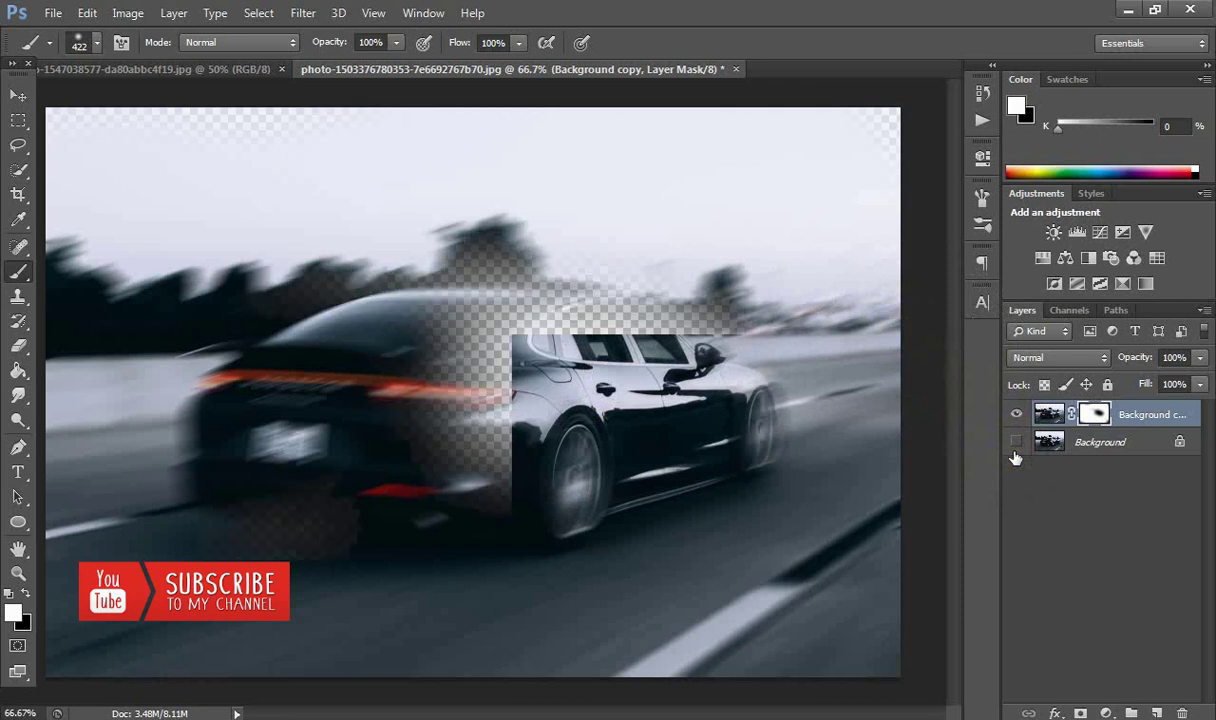
left_click(1013, 446)
mouse_move(296, 483)
left_mouse_down()
mouse_move(345, 510)
mouse_move(380, 315)
left_mouse_up()
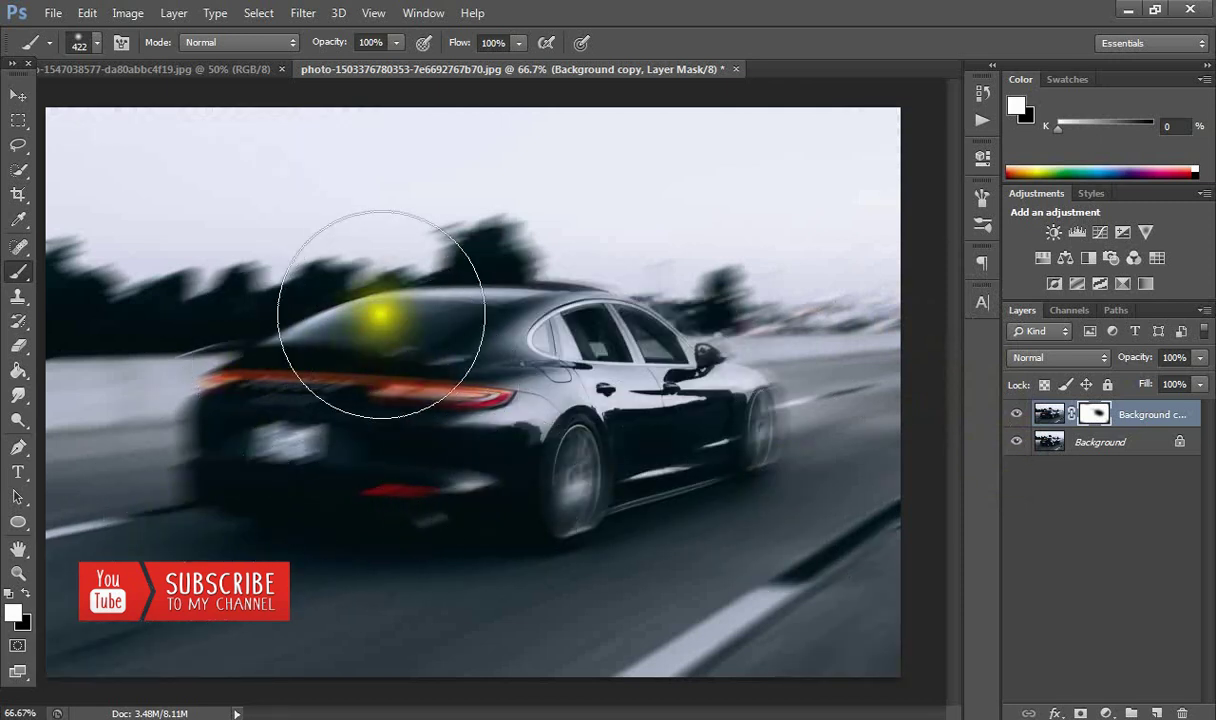
left_click(1016, 414)
left_click(1016, 414)
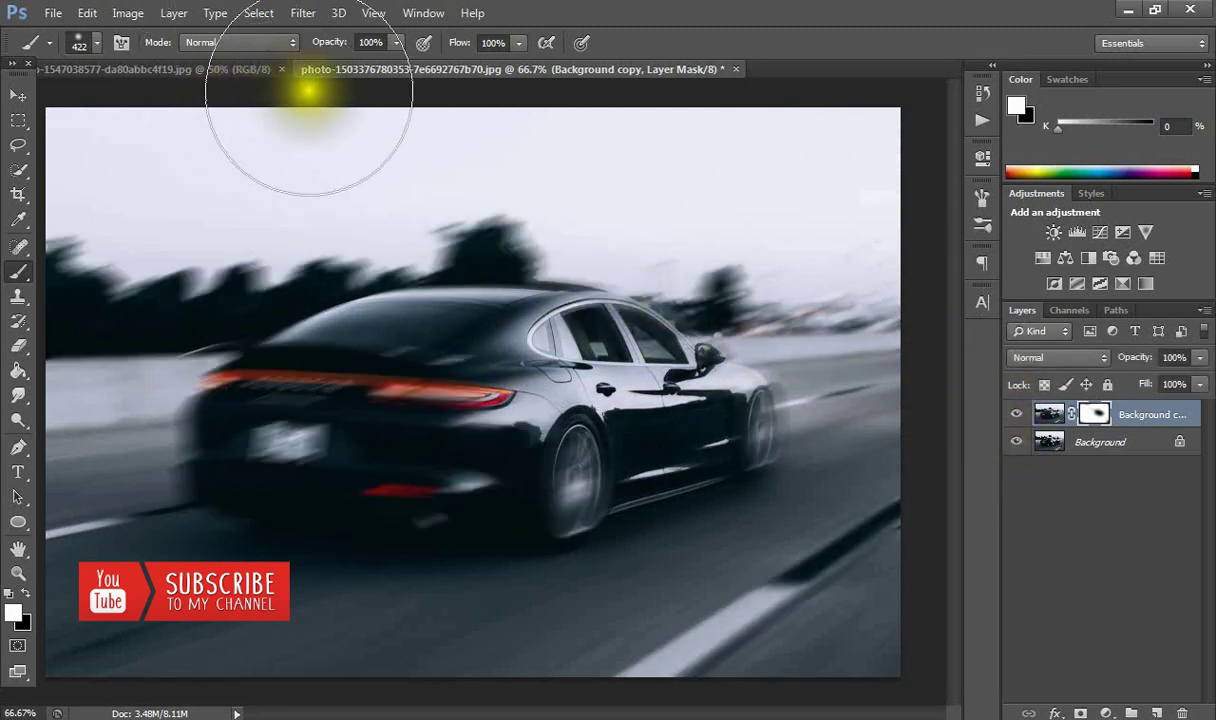
left_click(255, 69)
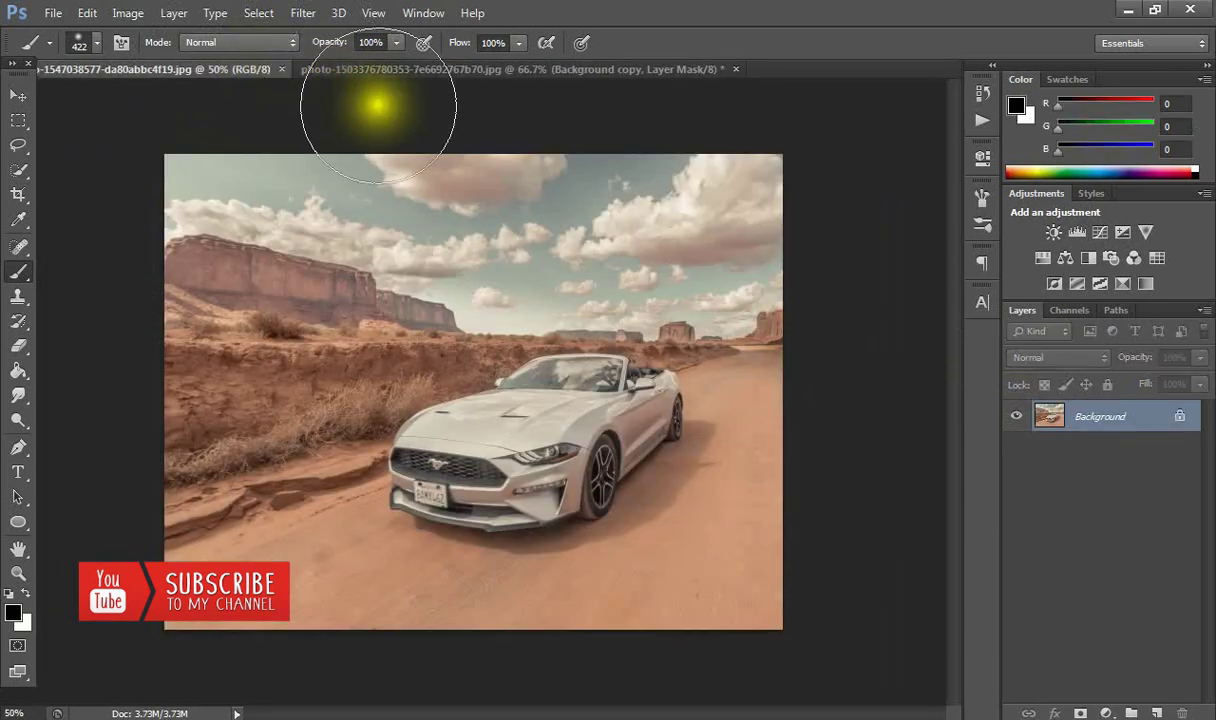
Step: Duplicate the Mustang's Background layer to create a Background copy layer
right_click(1122, 418)
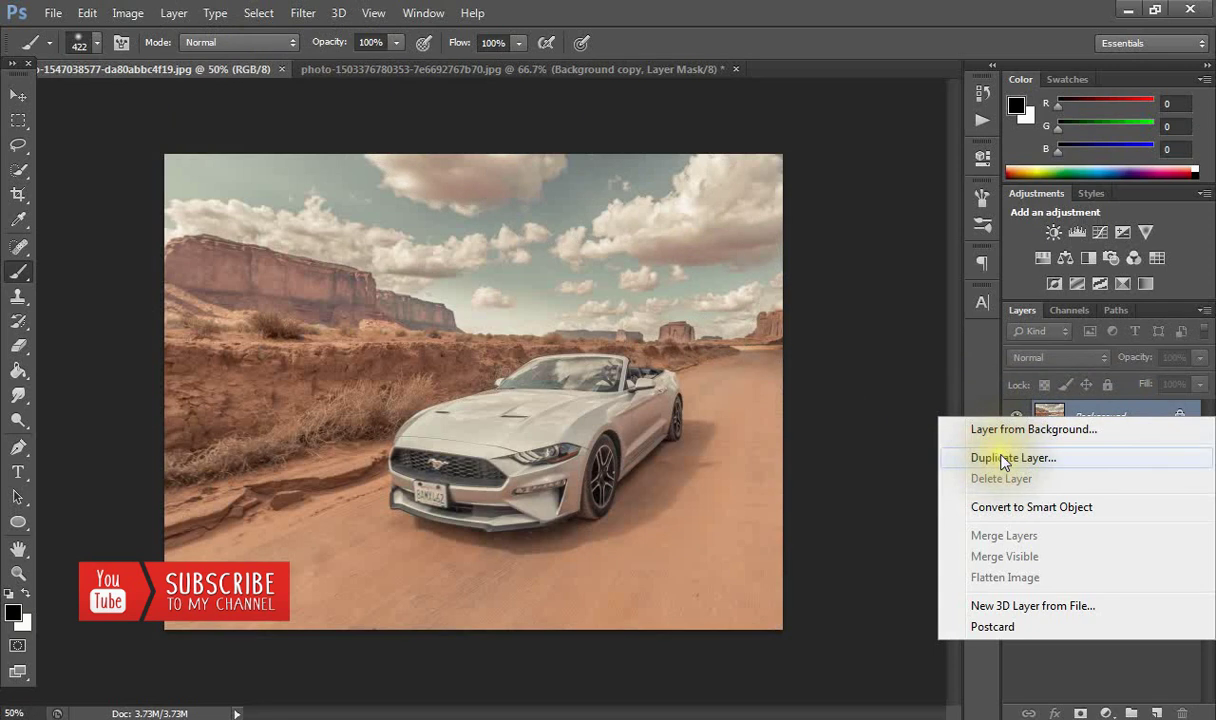
left_click(1003, 458)
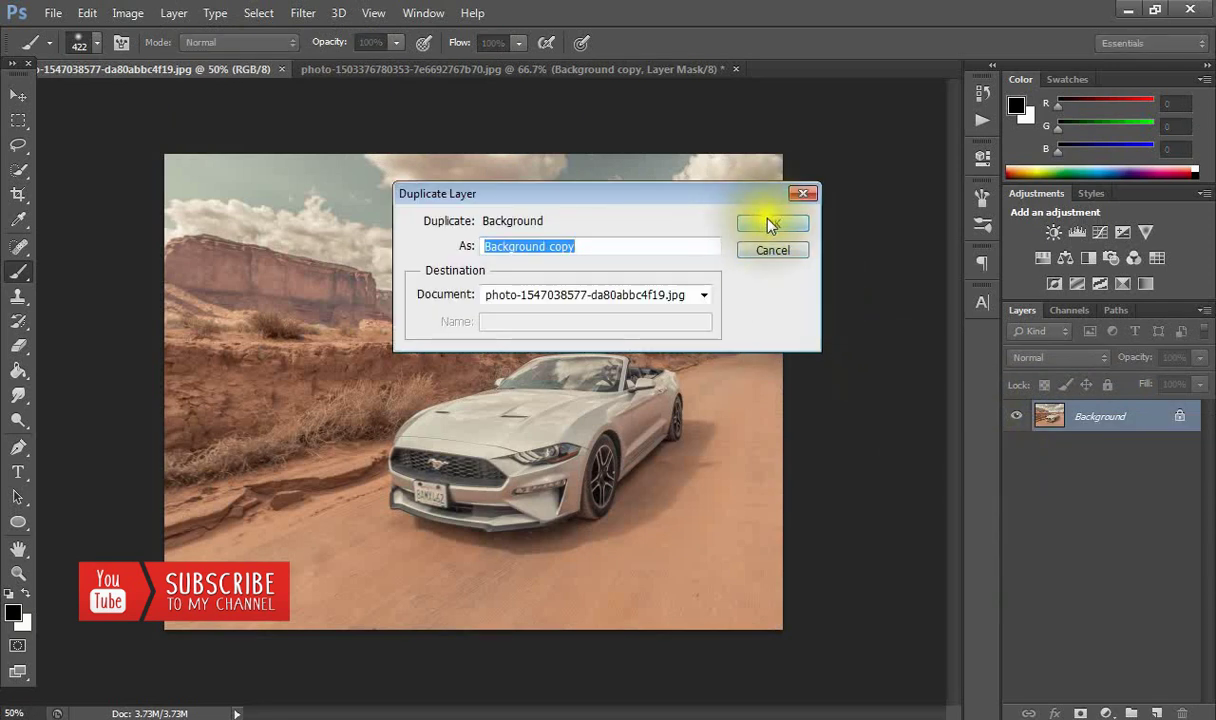
left_click(771, 224)
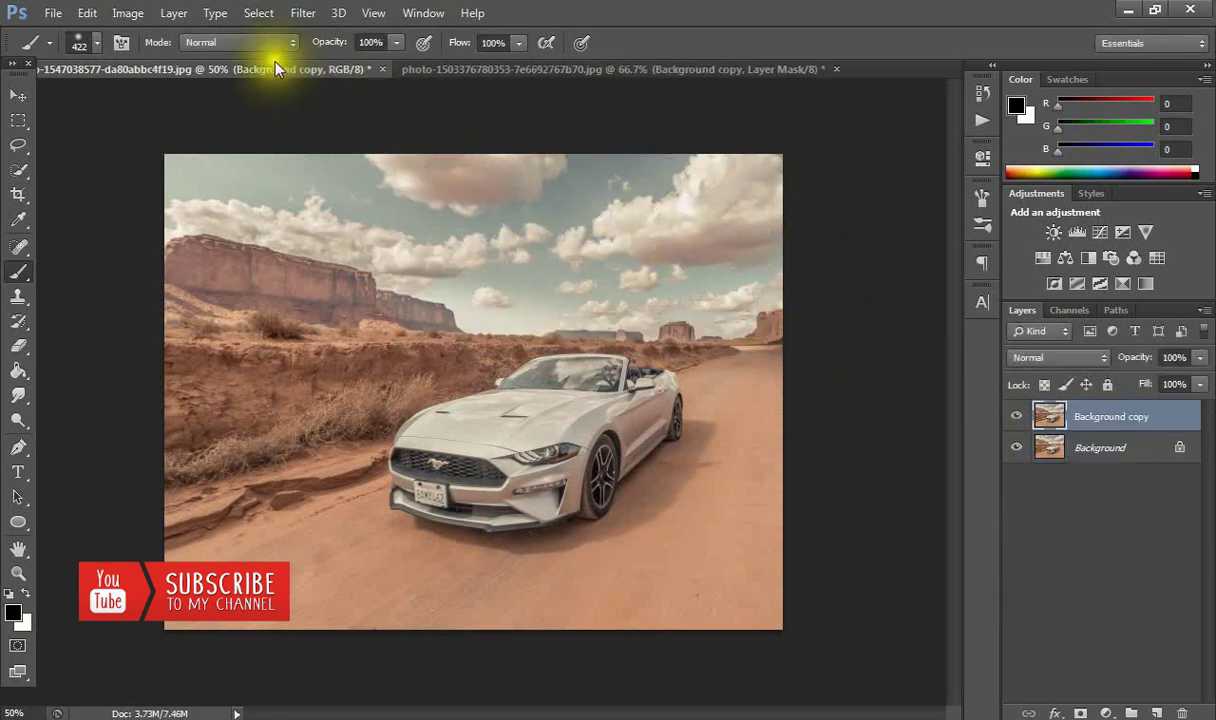
left_click(292, 14)
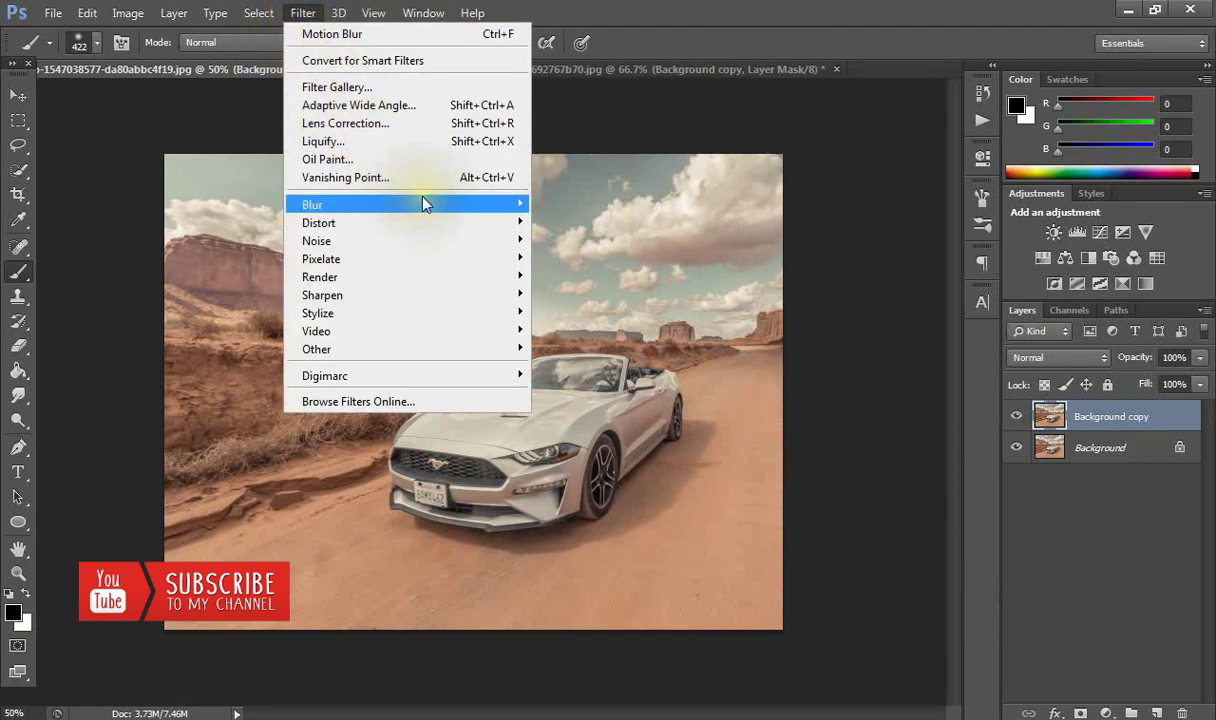
mouse_move(312, 204)
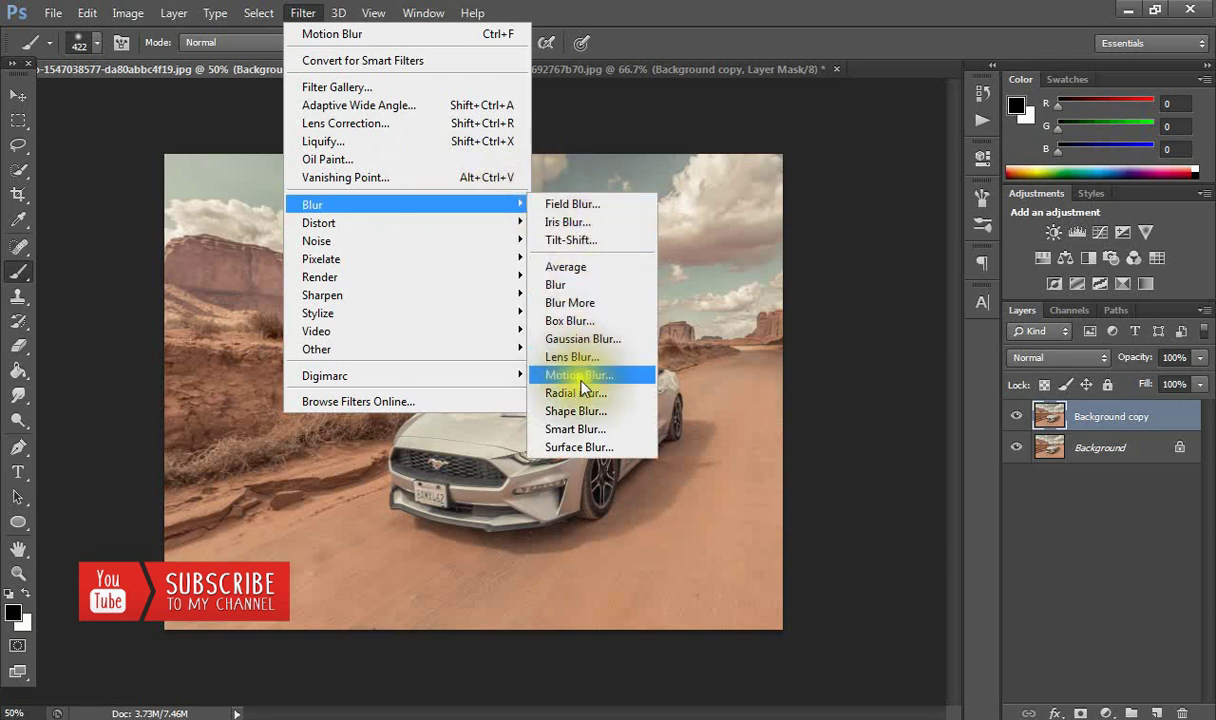
Step: Apply Motion Blur to the Mustang copy with a 28° angle and 48-pixel distance
left_click(573, 377)
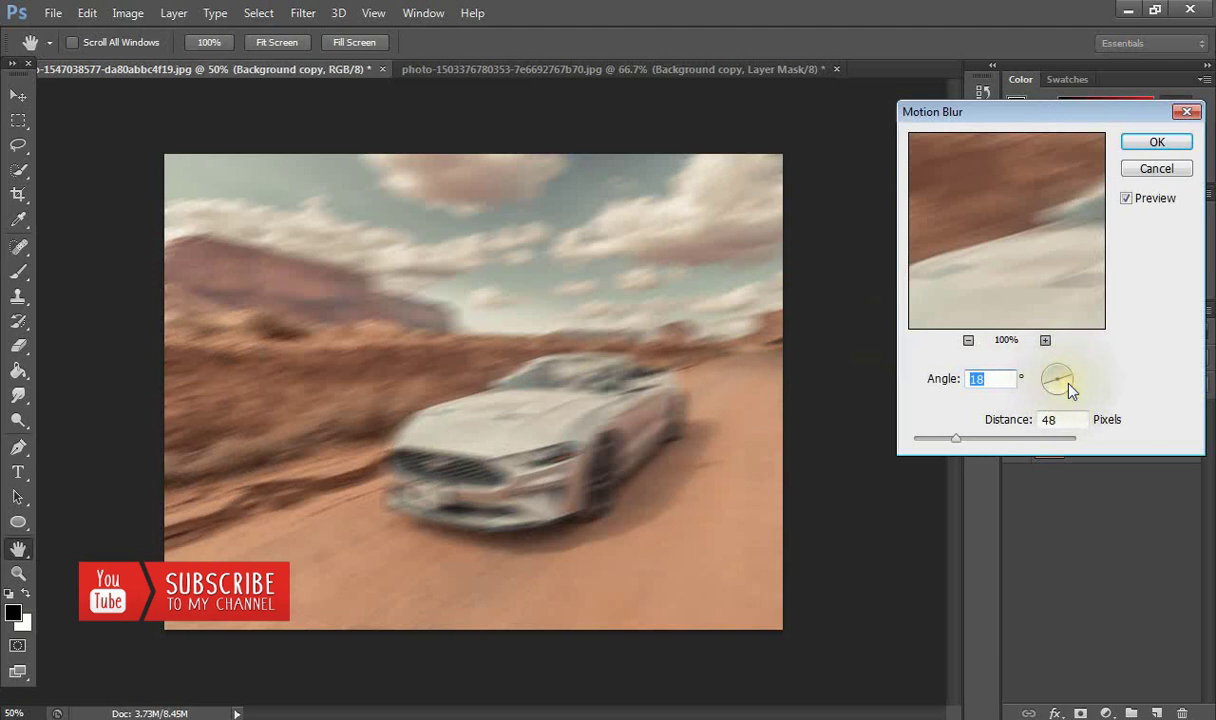
left_click_drag(1072, 388, 1075, 376)
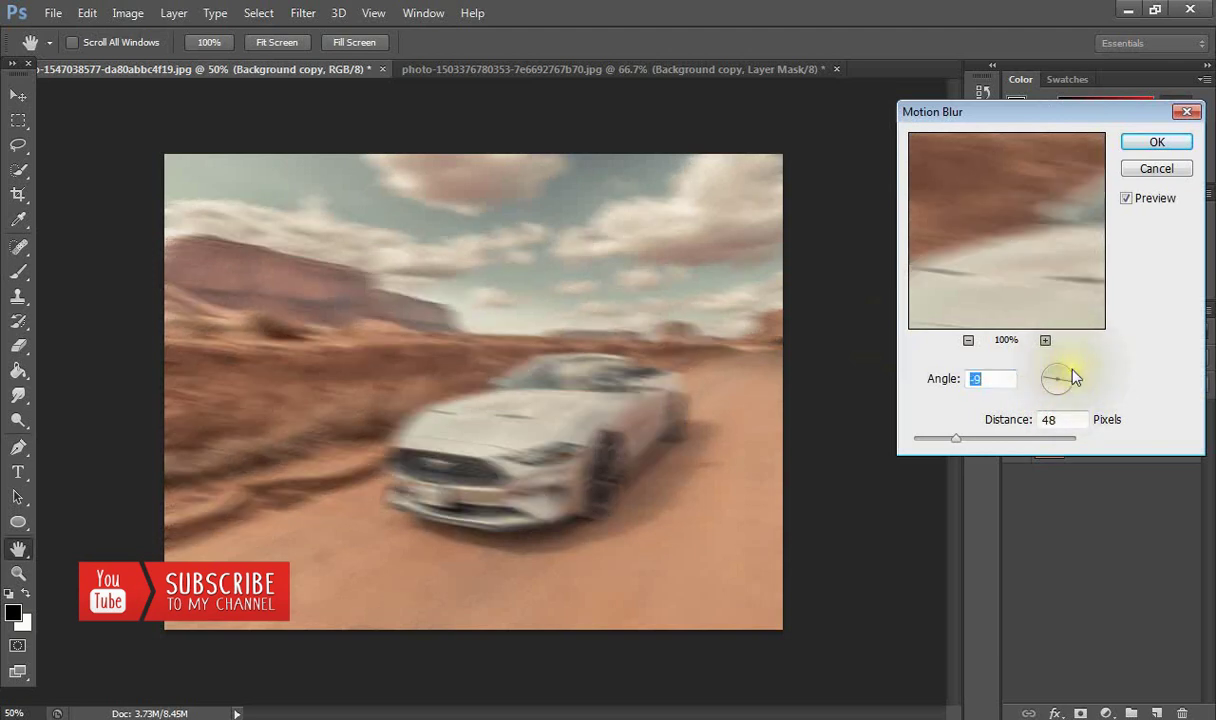
left_click(1075, 376)
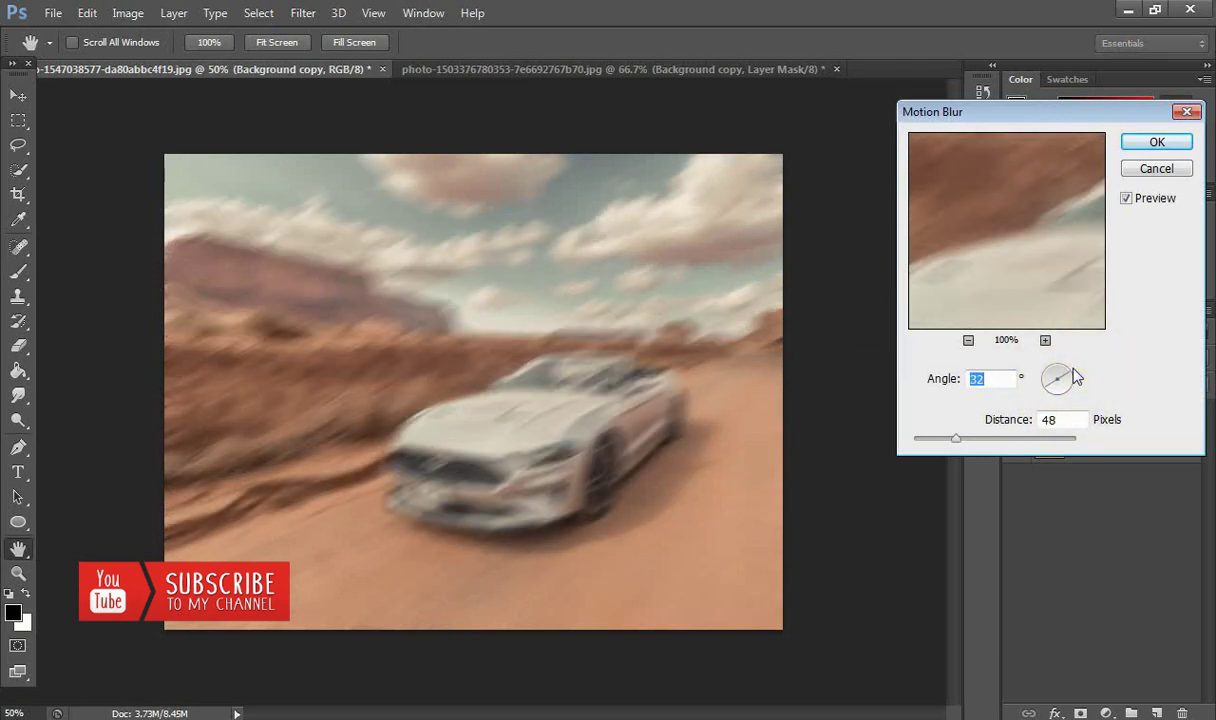
left_click(1075, 373)
left_click(1072, 367)
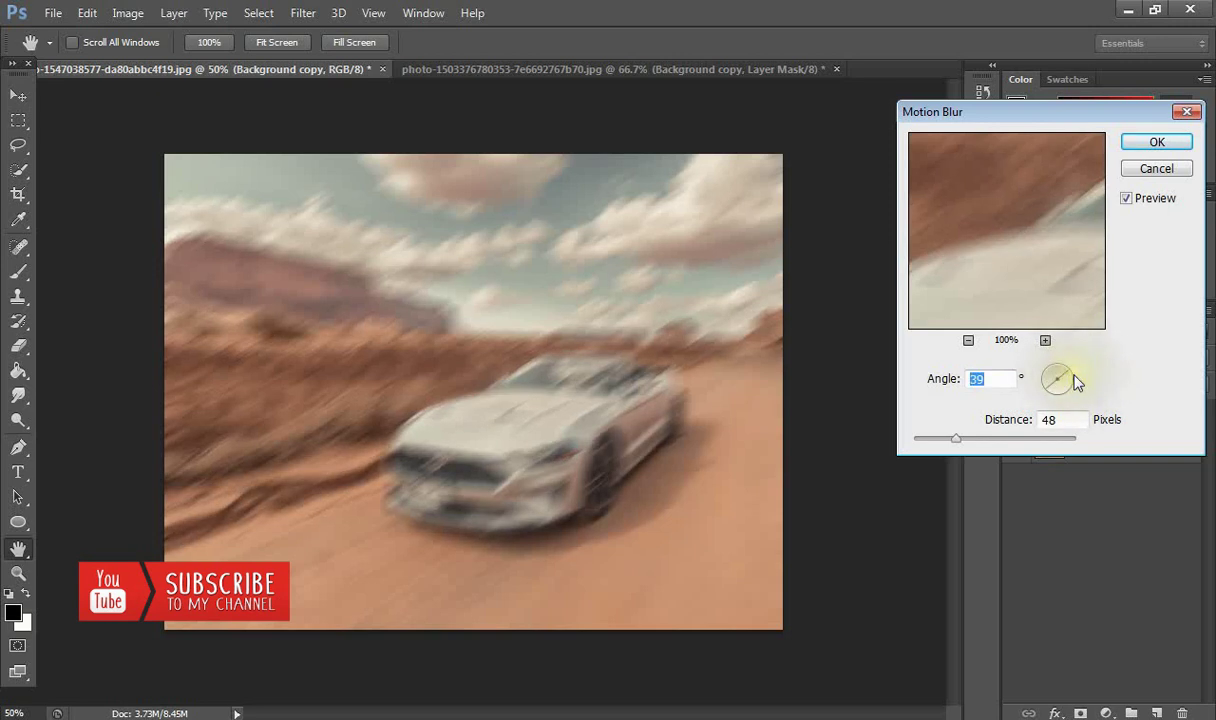
left_click(1066, 372)
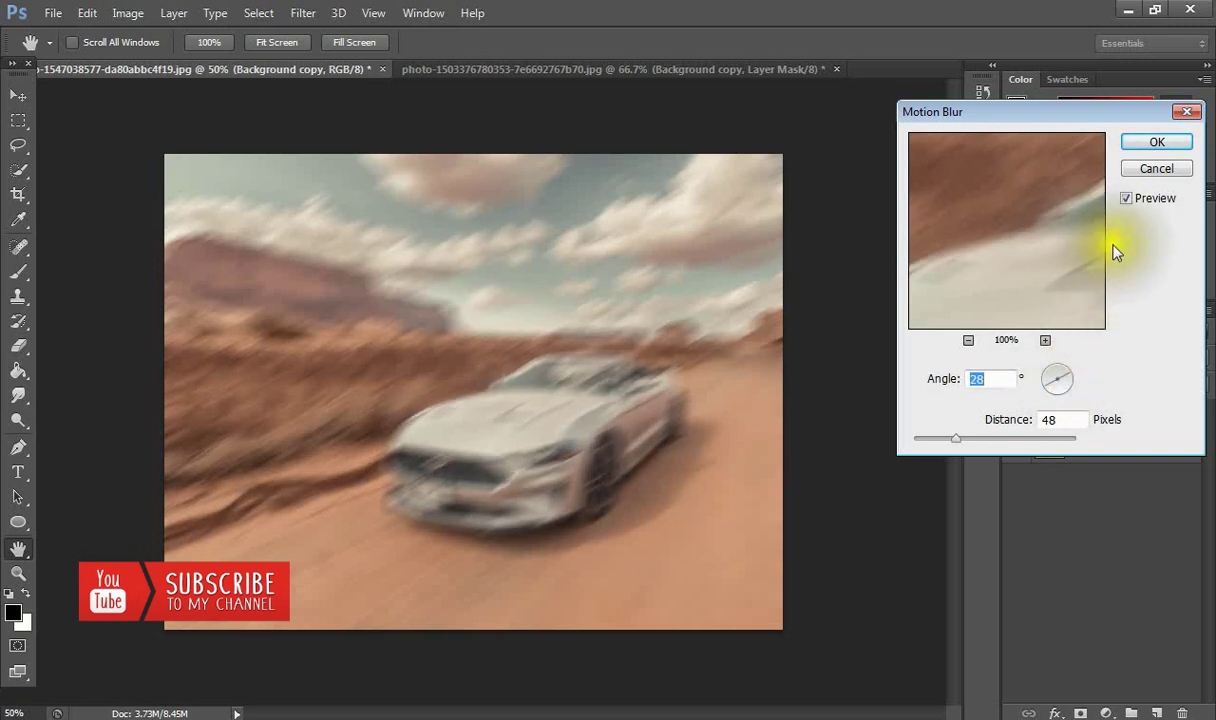
left_click(1135, 142)
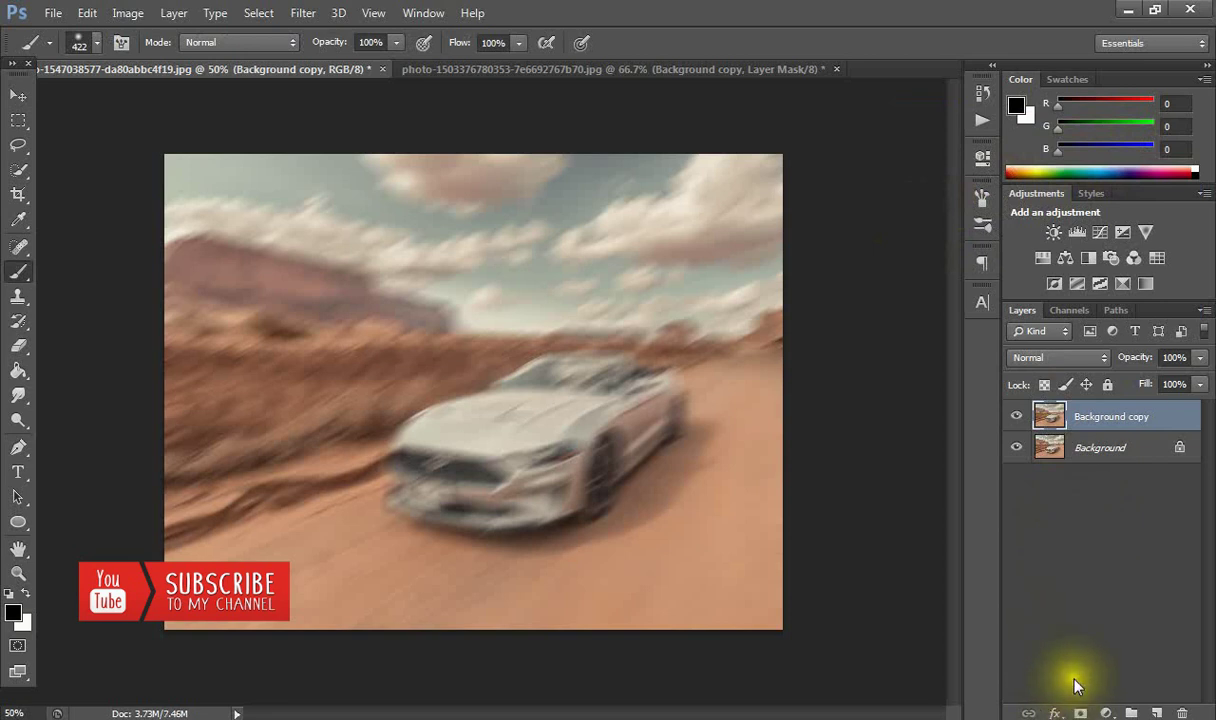
Step: Add a layer mask to the Mustang copy and invert it to solid black
left_click(1080, 712)
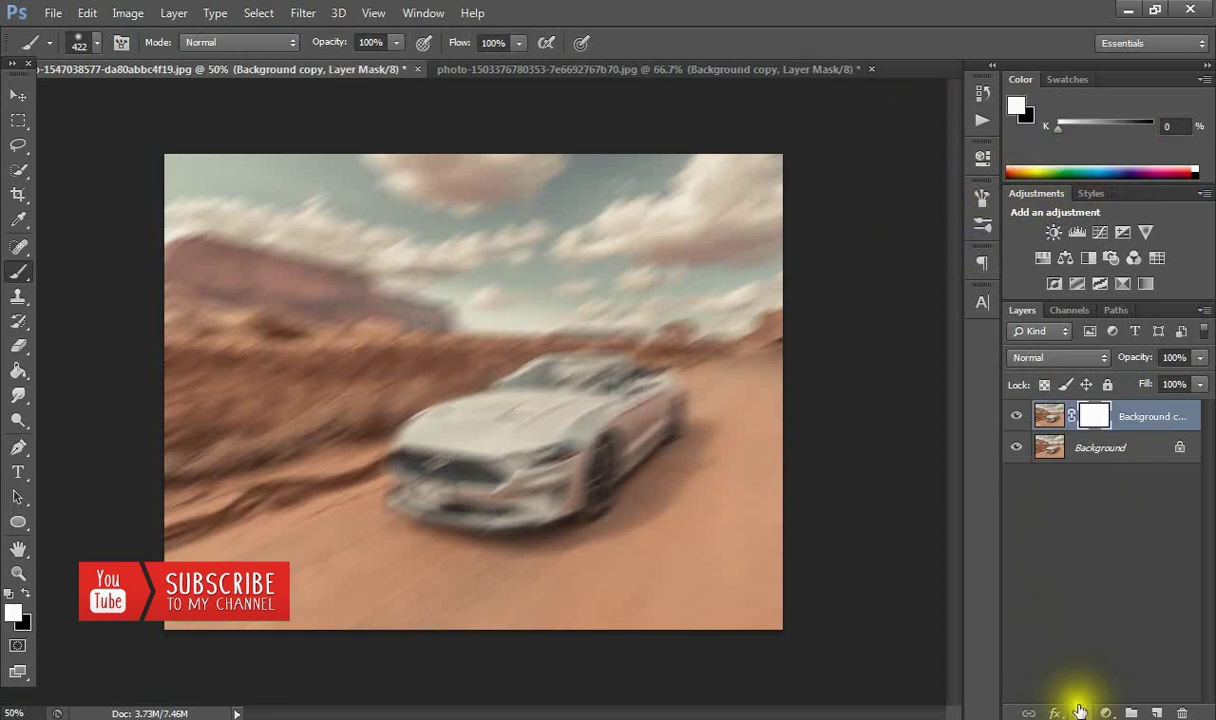
left_click(128, 13)
mouse_move(148, 72)
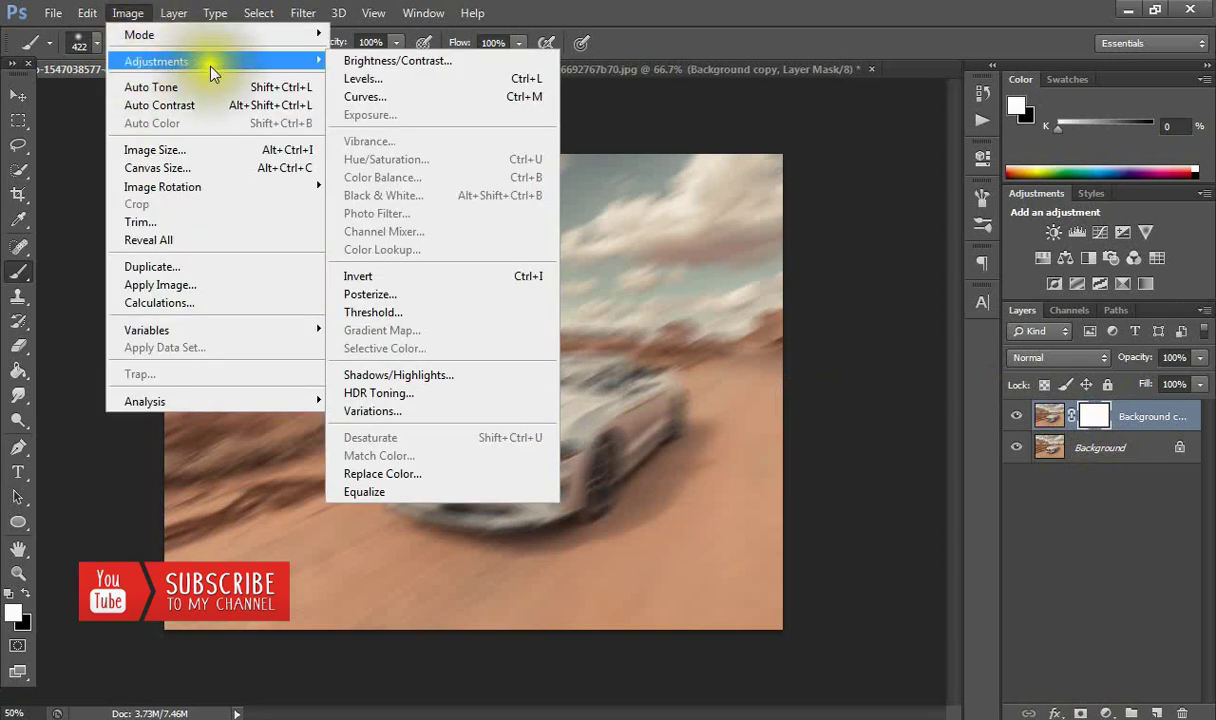
left_click(443, 276)
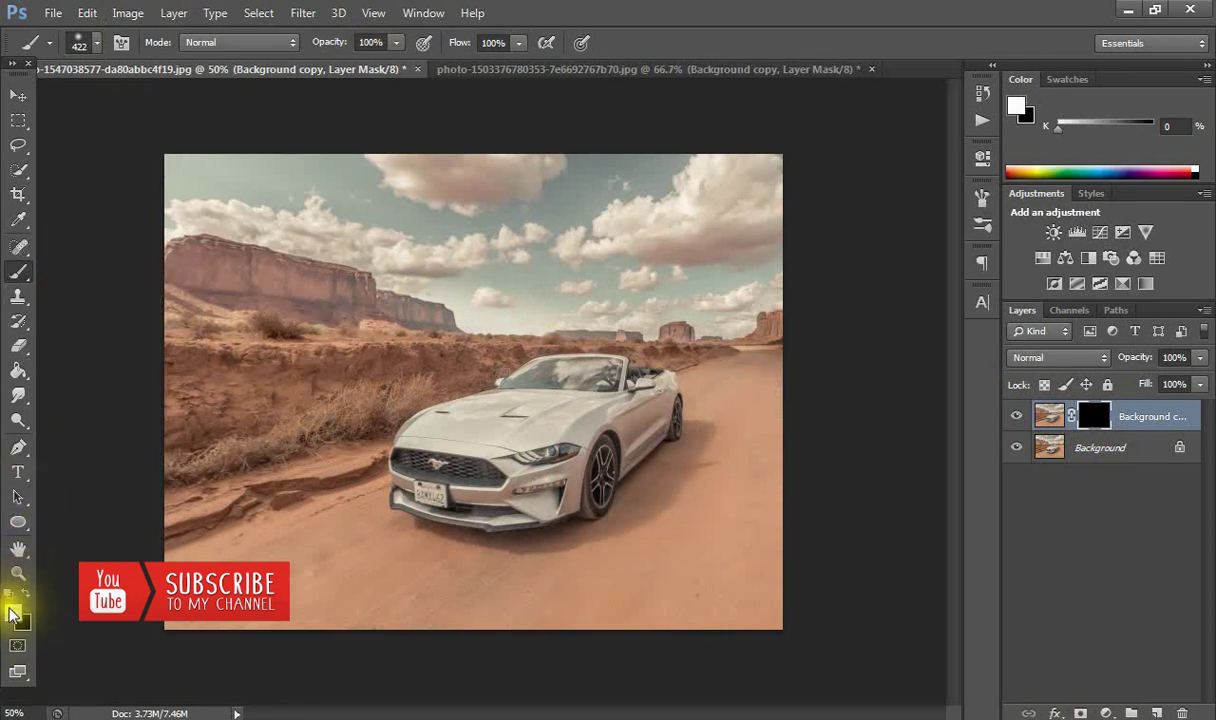
right_click(24, 283)
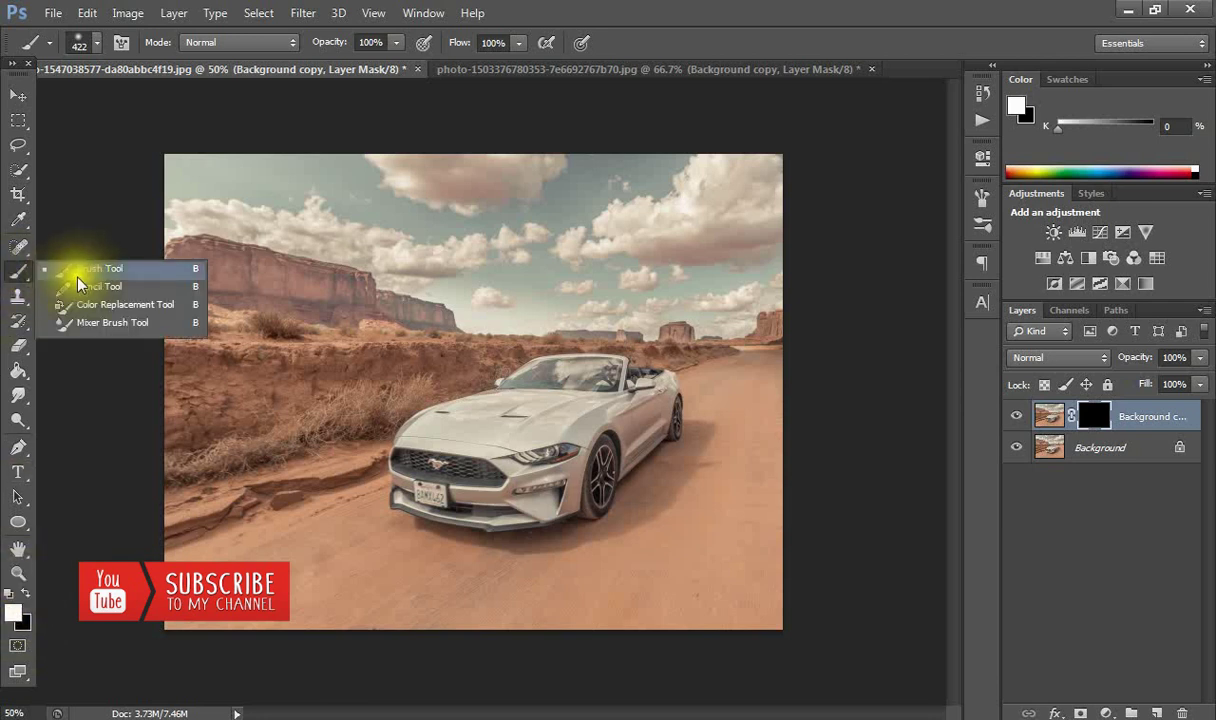
Step: Brush white onto the Mustang mask across the sky and the road around the rear wheel
left_click(84, 274)
mouse_move(520, 285)
left_mouse_down()
mouse_move(578, 304)
mouse_move(711, 258)
mouse_move(662, 212)
mouse_move(239, 223)
mouse_move(293, 130)
mouse_move(592, 244)
mouse_move(727, 349)
mouse_move(725, 318)
mouse_move(782, 497)
mouse_move(695, 328)
mouse_move(692, 407)
mouse_move(752, 402)
mouse_move(650, 516)
mouse_move(429, 581)
mouse_move(290, 595)
mouse_move(307, 429)
mouse_move(407, 326)
mouse_move(502, 258)
mouse_move(726, 208)
mouse_move(543, 212)
mouse_move(277, 318)
mouse_move(155, 415)
mouse_move(228, 207)
mouse_move(141, 320)
mouse_move(231, 543)
mouse_move(403, 580)
mouse_move(672, 547)
left_mouse_up()
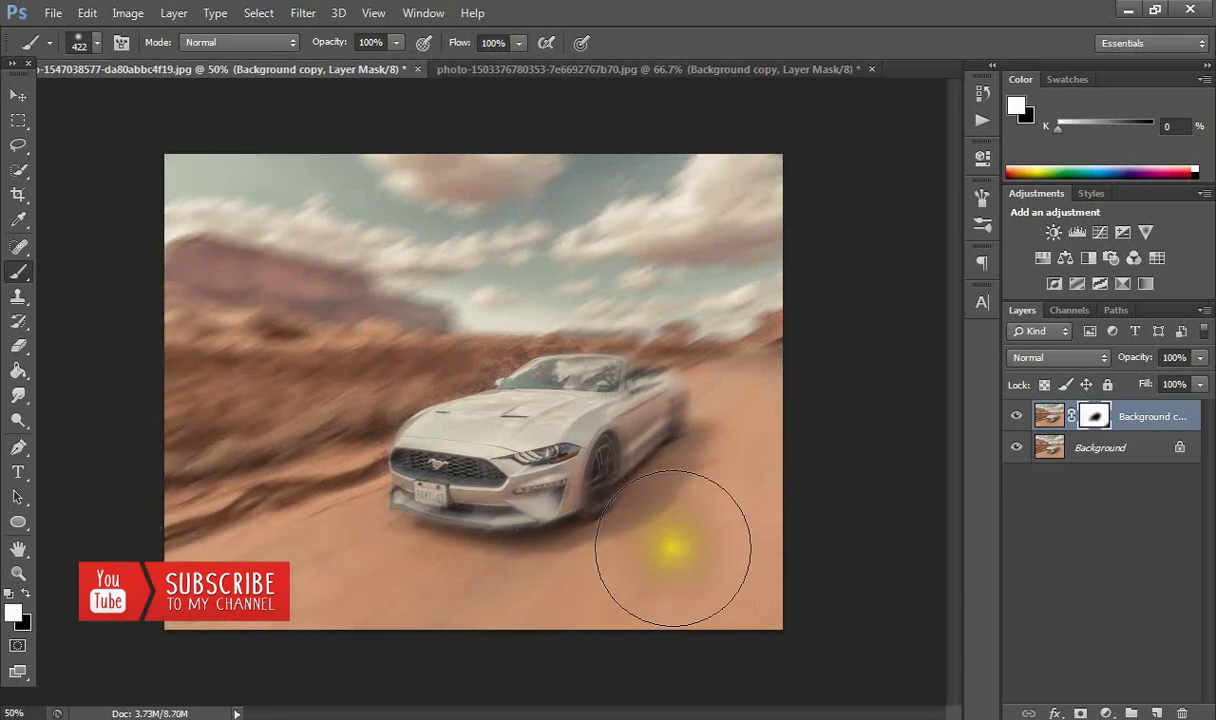
mouse_move(683, 482)
left_mouse_down()
mouse_move(698, 402)
mouse_move(730, 353)
mouse_move(698, 505)
mouse_move(598, 553)
mouse_move(157, 540)
mouse_move(323, 385)
mouse_move(195, 429)
mouse_move(260, 289)
left_mouse_up()
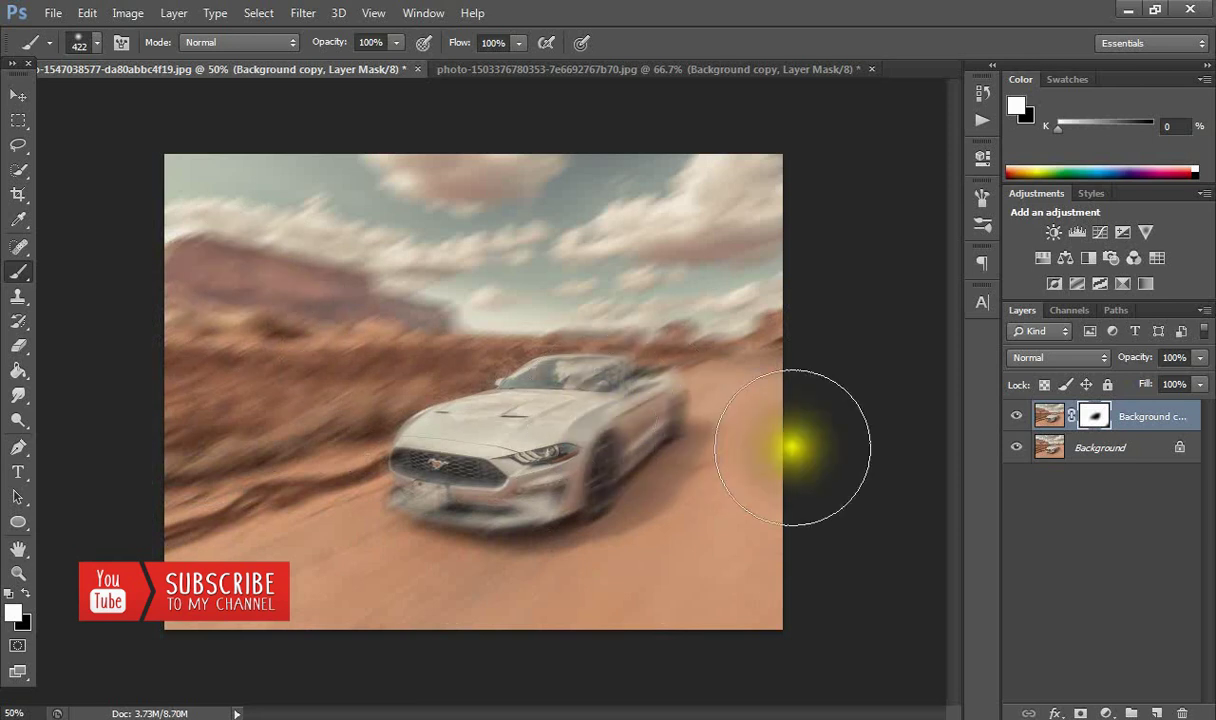
left_click(1015, 420)
left_click(1014, 440)
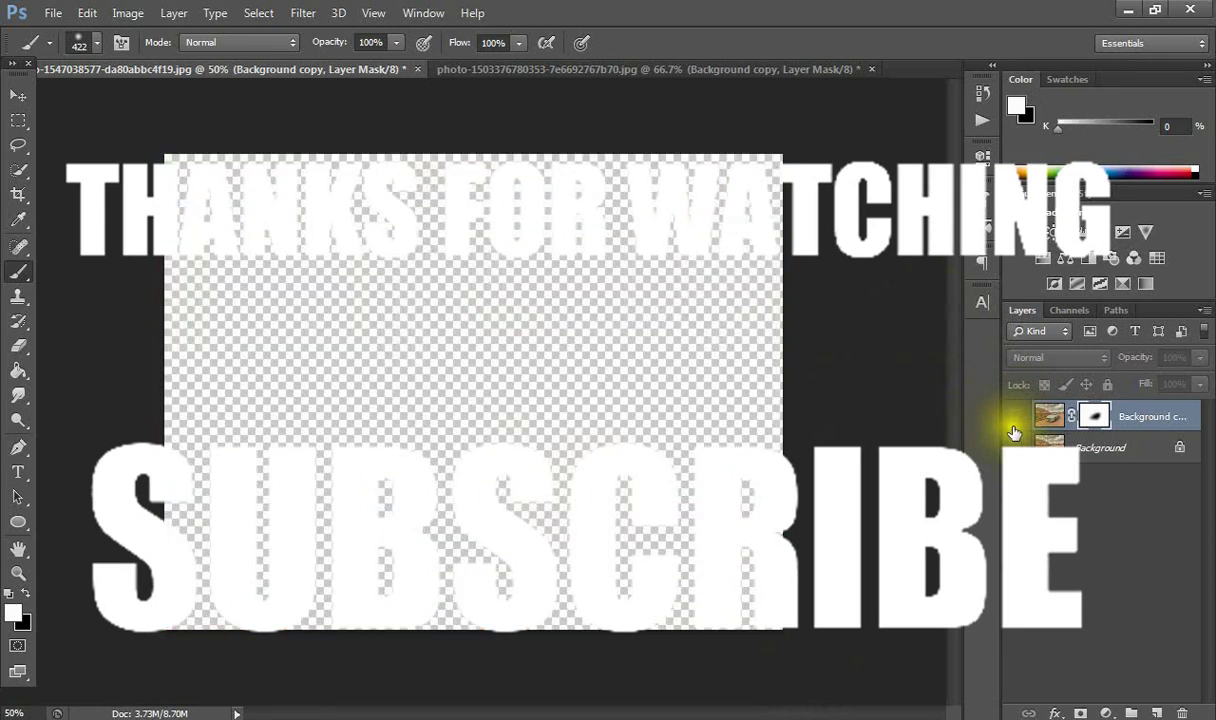
left_click(1015, 418)
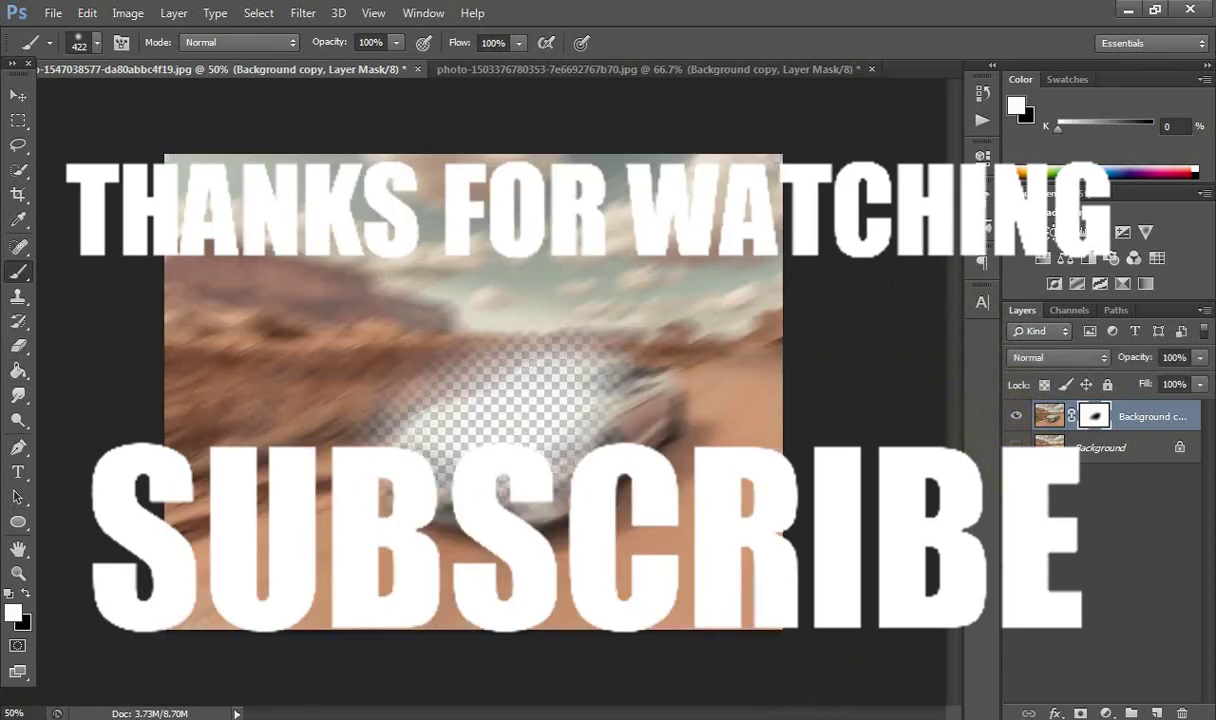
left_click(1015, 447)
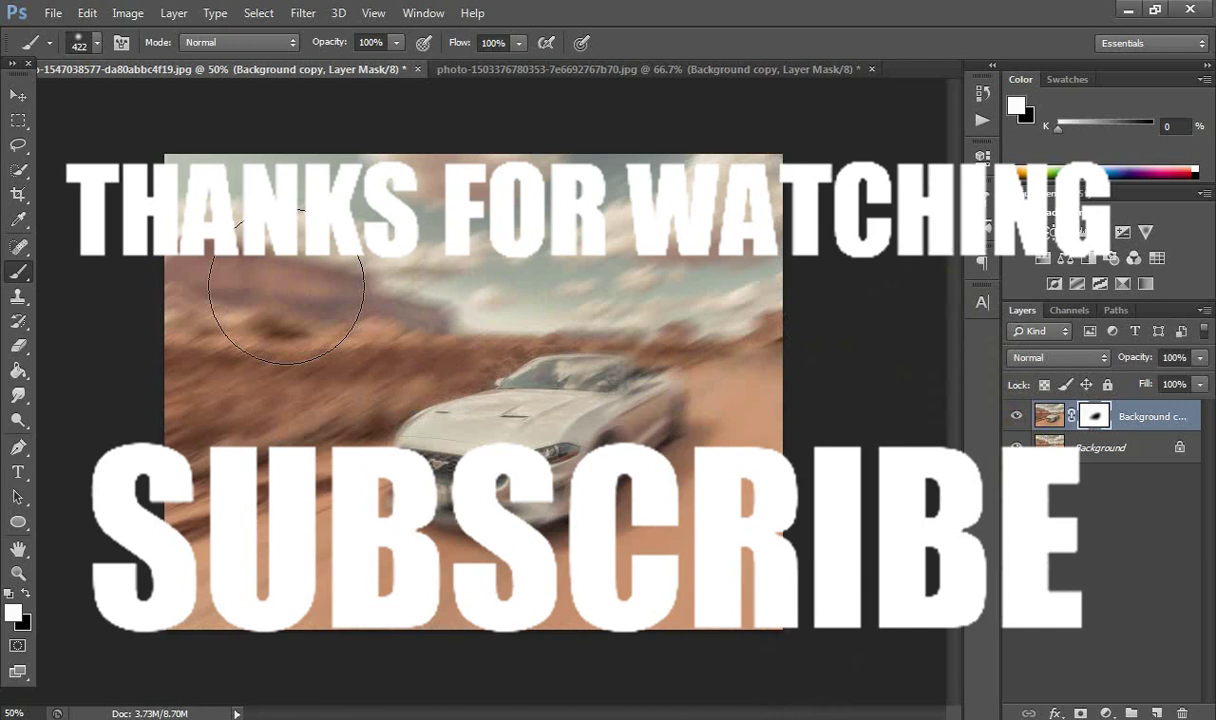